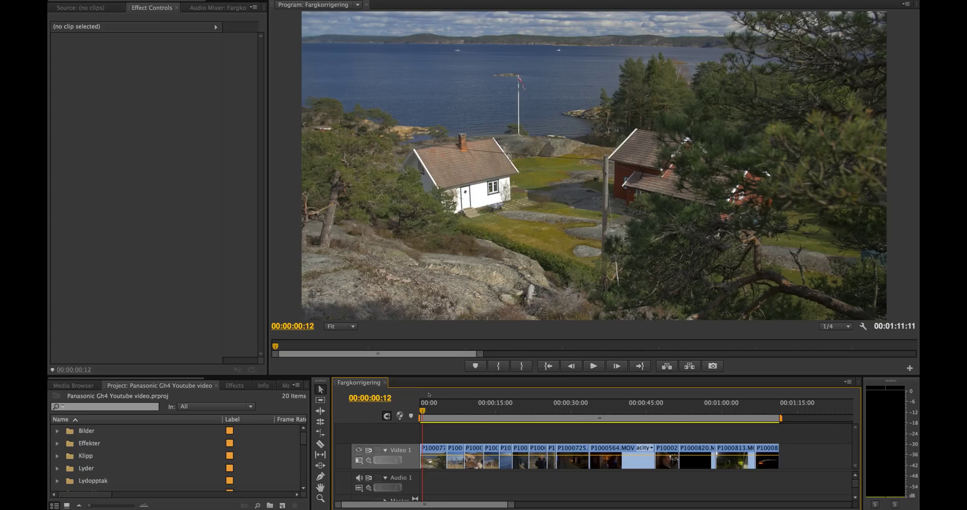
Scrub through the first clips of the Fargkorrigering sequence and return the playhead to the opening clip.
{"action": "left_click", "coordinate": [435, 411]}
{"action": "left_click_drag", "start_coordinate": [448, 413], "coordinate": [536, 416]}
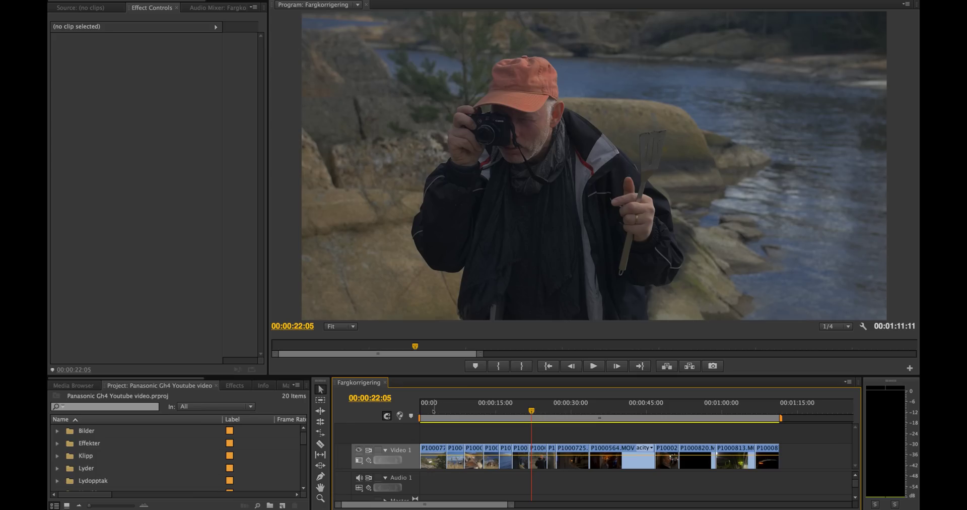
{"action": "left_click", "coordinate": [429, 411]}
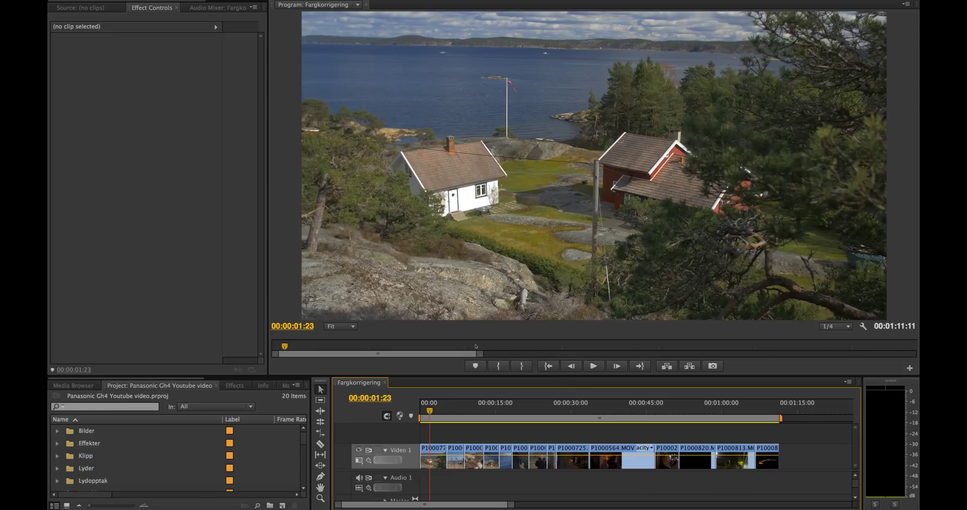
Find the FilmConvert Pro 2.1 video effect and apply it to the first clip in the sequence.
{"action": "left_click", "coordinate": [235, 385]}
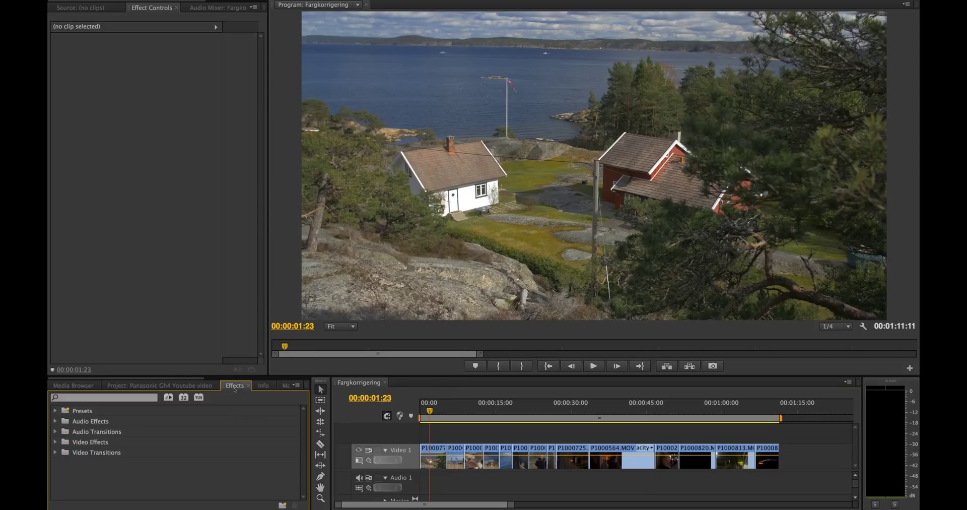
{"action": "left_click", "coordinate": [115, 398]}
{"action": "type", "text": "filmconvert"}
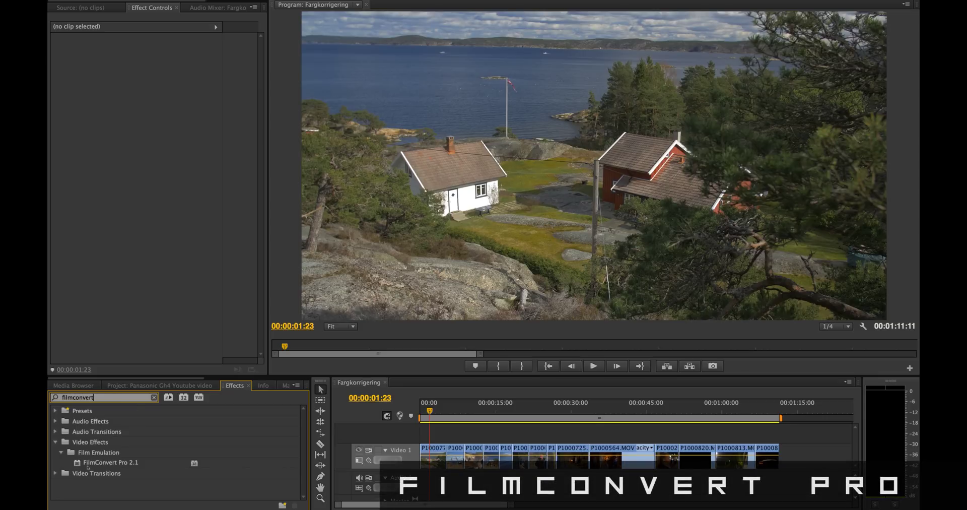
{"action": "left_click", "coordinate": [77, 462]}
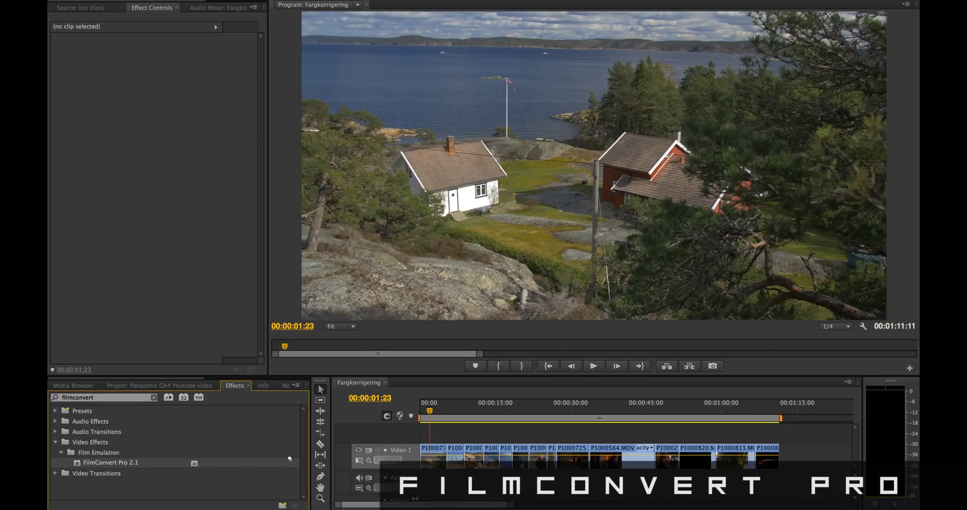
{"action": "left_click_drag", "start_coordinate": [430, 460], "coordinate": [431, 461]}
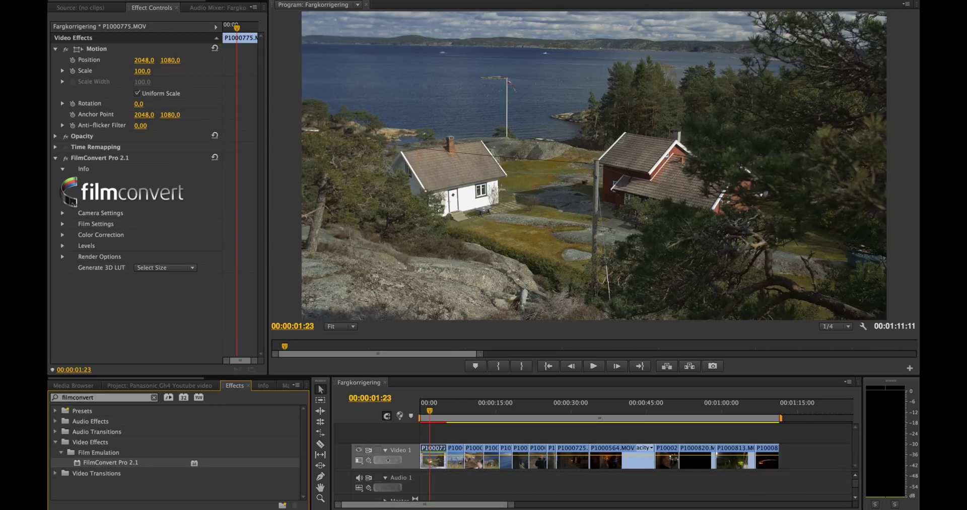
Set the FilmConvert source camera to make Panasonic and model GH4, with the CineLike D profile.
{"action": "left_click", "coordinate": [62, 212]}
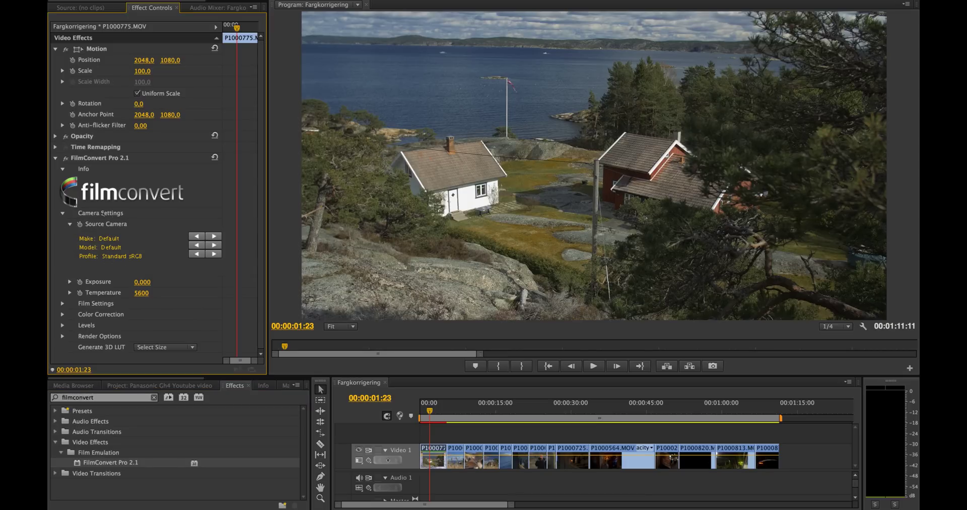
{"action": "left_click", "coordinate": [214, 237]}
{"action": "left_click", "coordinate": [214, 237]}
{"action": "left_click", "coordinate": [214, 237]}
{"action": "left_click", "coordinate": [214, 237]}
{"action": "left_click", "coordinate": [214, 237]}
{"action": "left_click", "coordinate": [214, 236]}
{"action": "left_click", "coordinate": [214, 246]}
{"action": "left_click", "coordinate": [212, 246]}
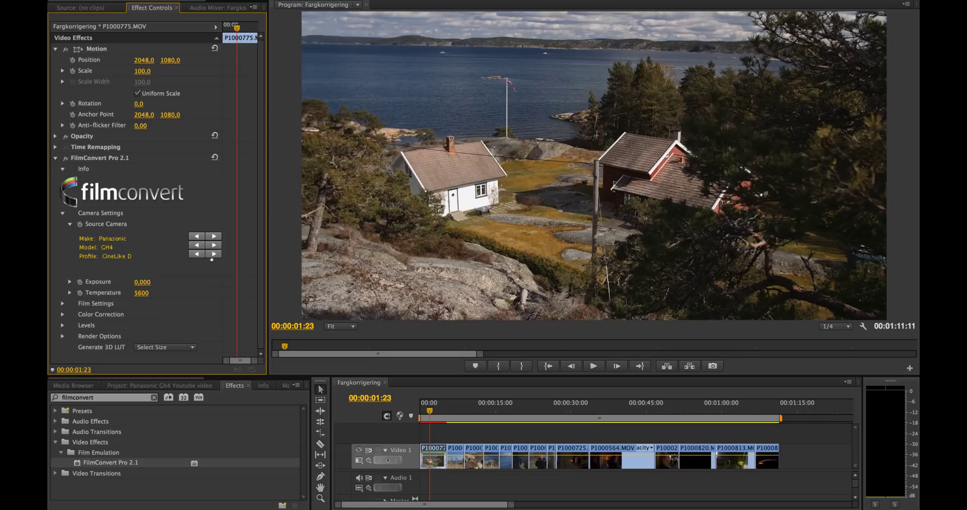
Try the other GH4 profiles, including CineLike D Low Contrast and CineLike V, and return to CineLike D.
{"action": "left_click", "coordinate": [214, 254]}
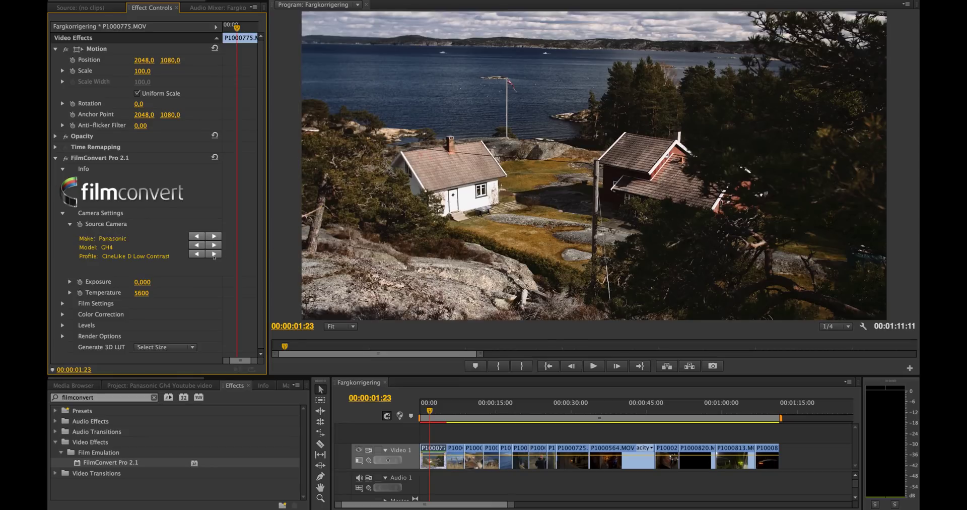
{"action": "left_click", "coordinate": [214, 254]}
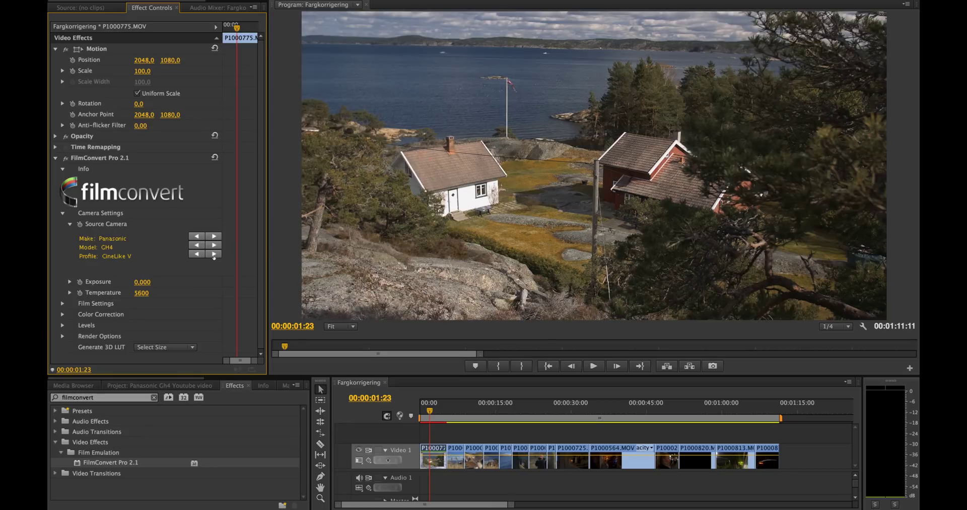
{"action": "left_click", "coordinate": [214, 254]}
{"action": "left_click", "coordinate": [195, 255]}
{"action": "left_click", "coordinate": [195, 255]}
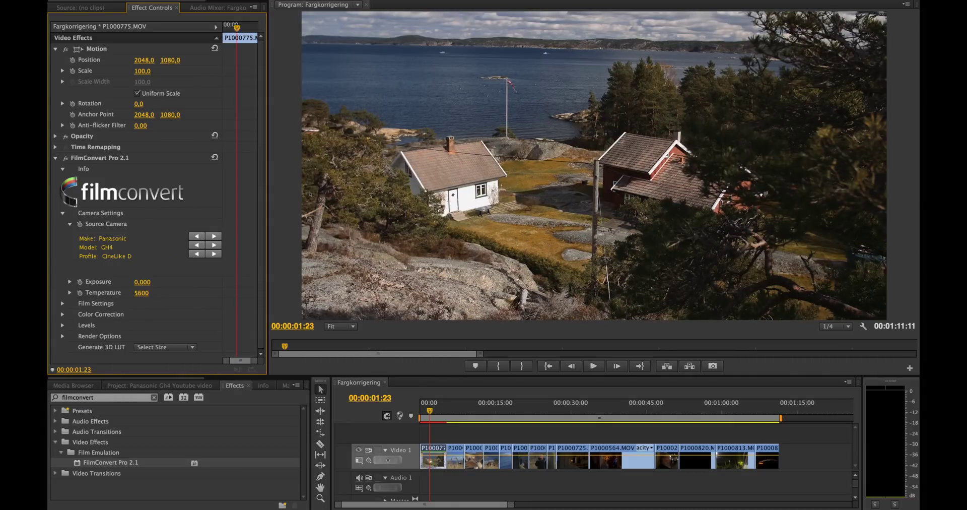
Compare the first clip with and without the FilmConvert effect, leaving the effect enabled.
{"action": "left_click", "coordinate": [65, 158]}
{"action": "left_click", "coordinate": [66, 158]}
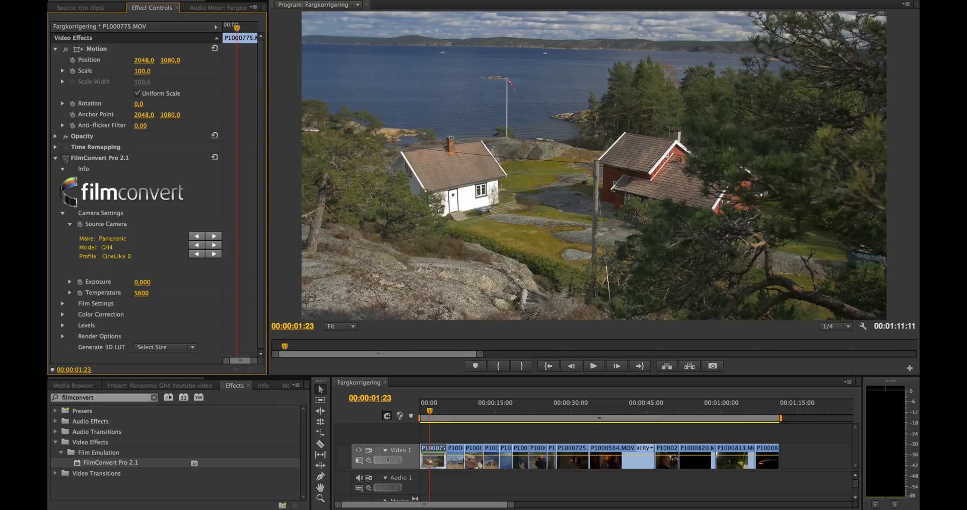
{"action": "left_click", "coordinate": [65, 158]}
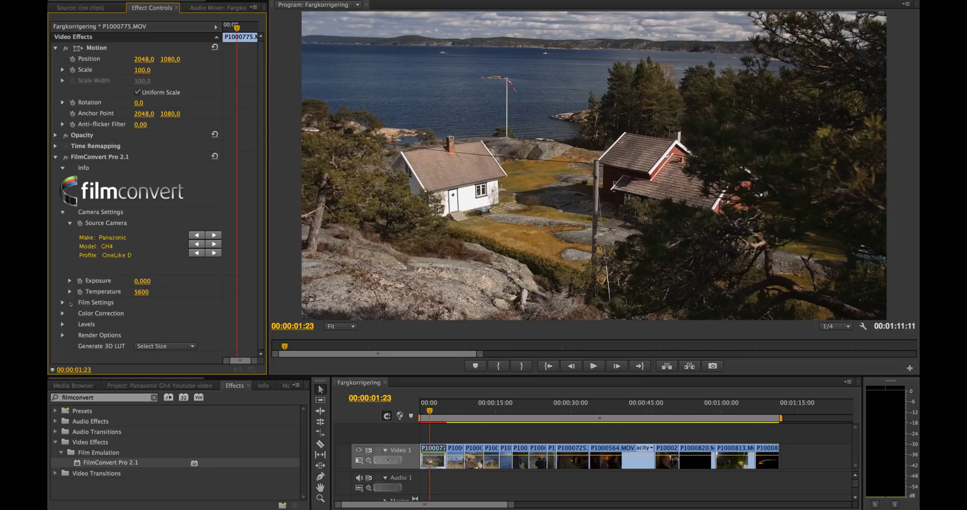
Try the KD P400 Ptra film stock in FilmConvert's film settings and return to KD 5207 Vis3.
{"action": "left_click", "coordinate": [63, 302]}
{"action": "scroll", "coordinate": [208, 274], "scroll_direction": "down", "scroll_amount": 2}
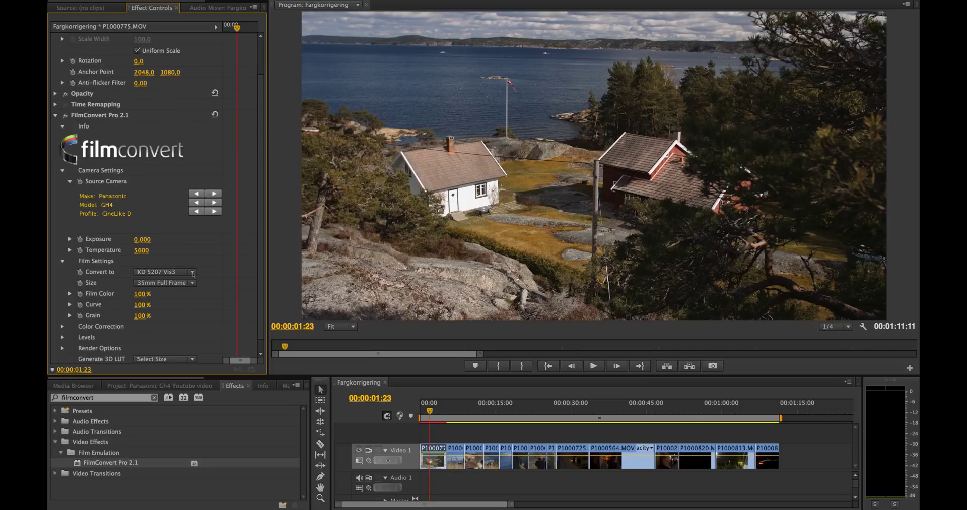
{"action": "left_click", "coordinate": [193, 273]}
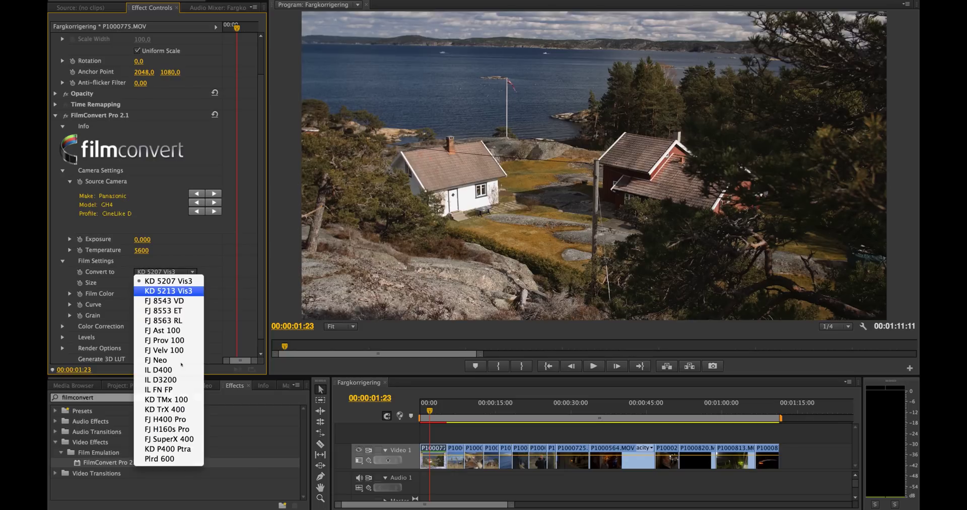
{"action": "left_click", "coordinate": [182, 452]}
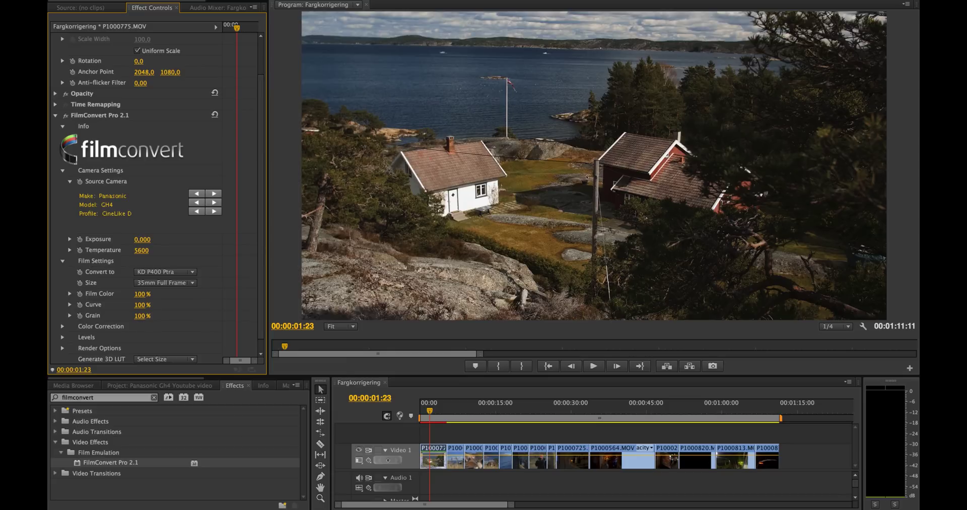
{"action": "left_click", "coordinate": [186, 272]}
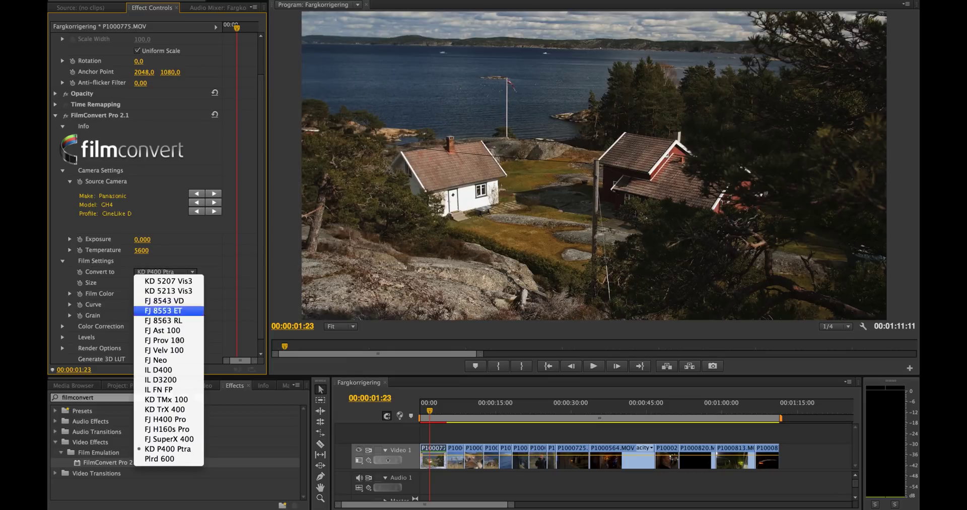
{"action": "left_click", "coordinate": [189, 283]}
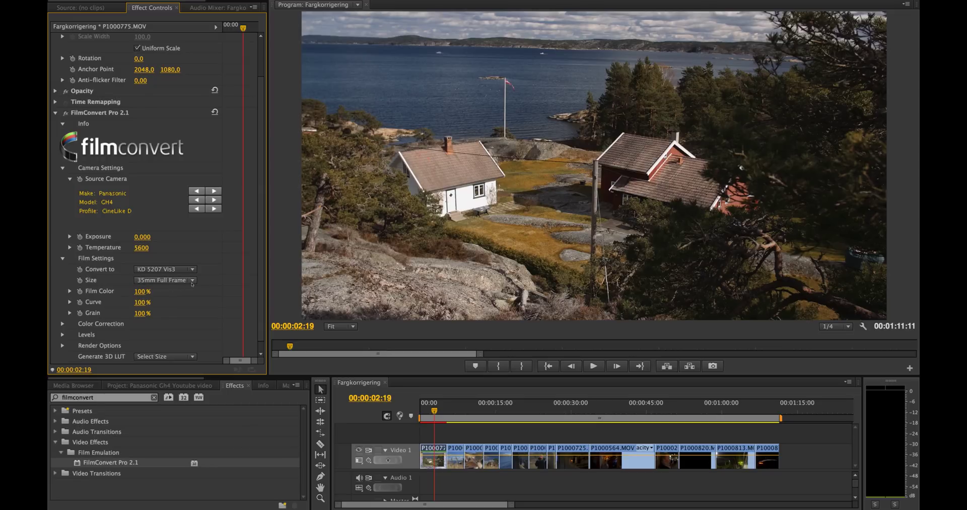
Preview the 8mm film size on the first clip, and set the size to Super 35.
{"action": "left_click", "coordinate": [192, 283]}
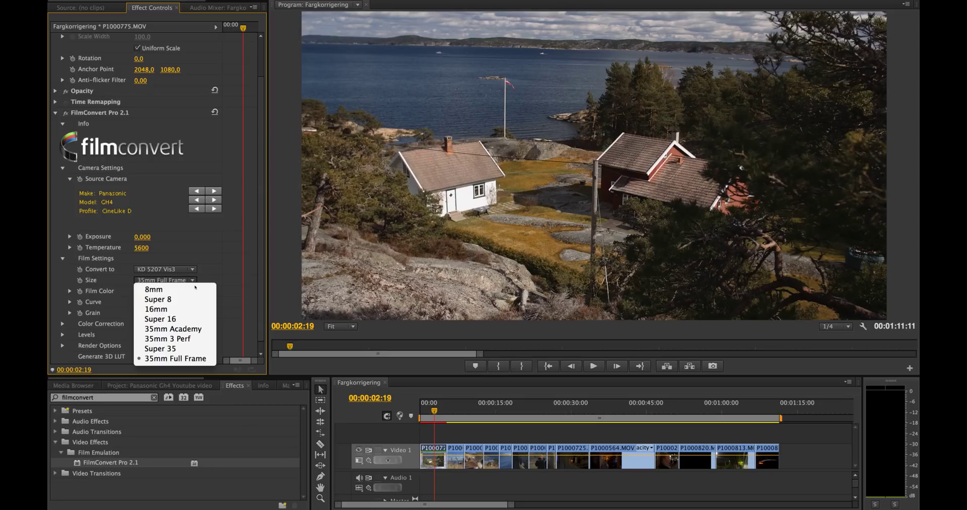
{"action": "left_click", "coordinate": [156, 289]}
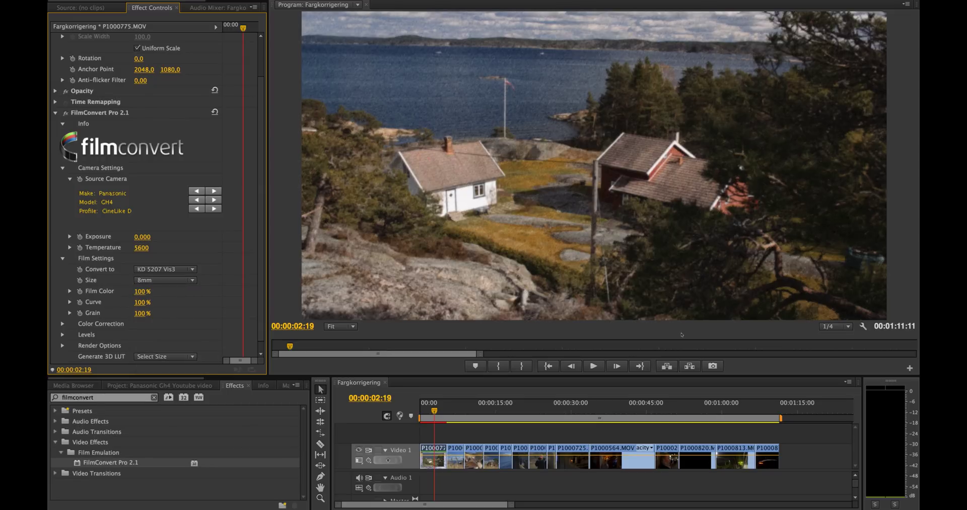
{"action": "left_click", "coordinate": [182, 281]}
{"action": "left_click", "coordinate": [173, 351]}
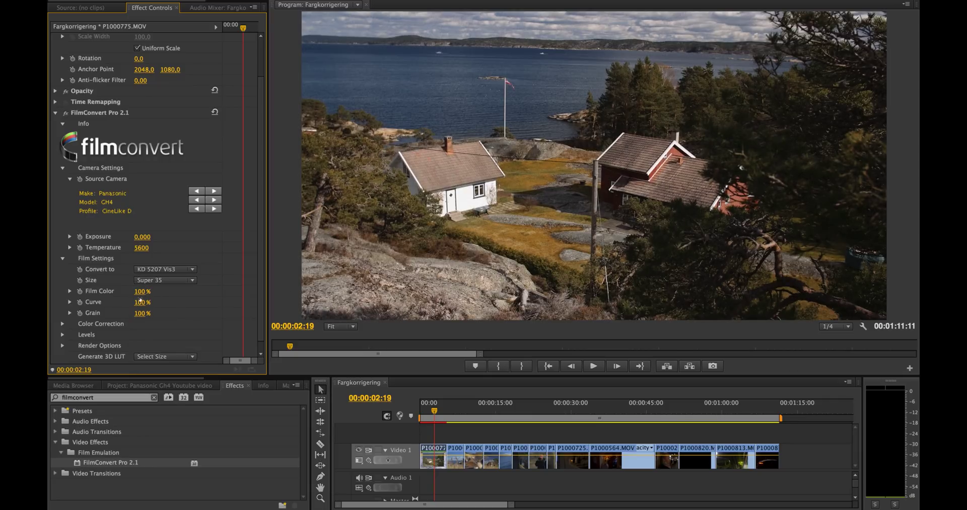
Set the first clip's FilmConvert saturation to 115% in the color correction settings.
{"action": "scroll", "coordinate": [138, 310], "scroll_direction": "down", "scroll_amount": 1}
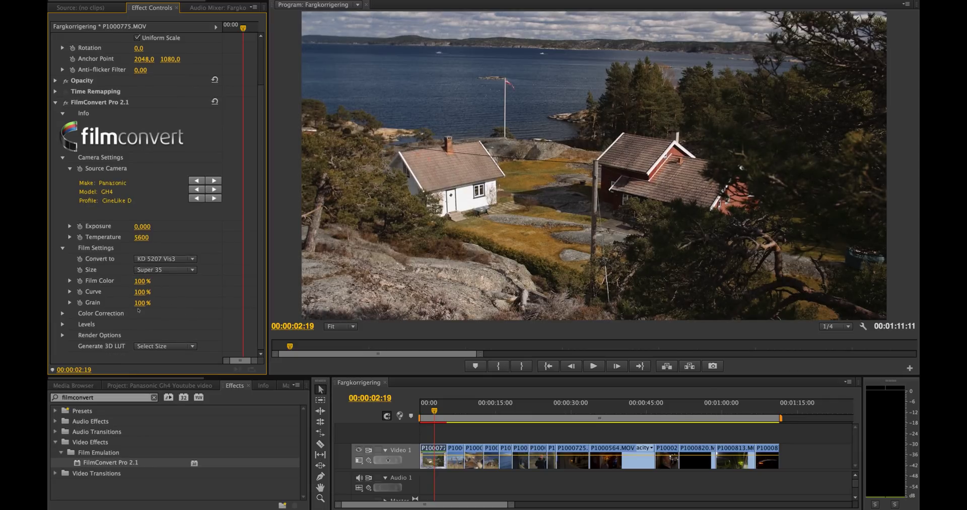
{"action": "left_click", "coordinate": [61, 313]}
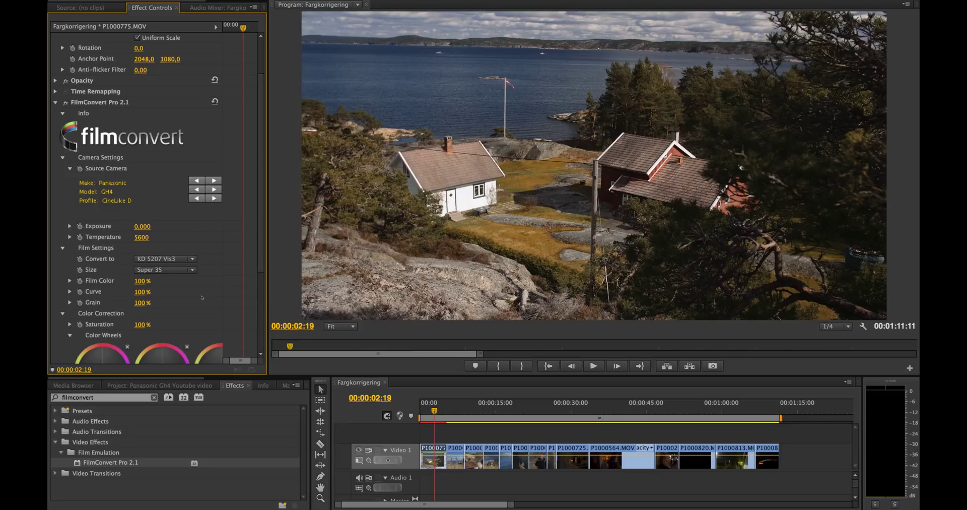
{"action": "scroll", "coordinate": [239, 301], "scroll_direction": "down", "scroll_amount": 10}
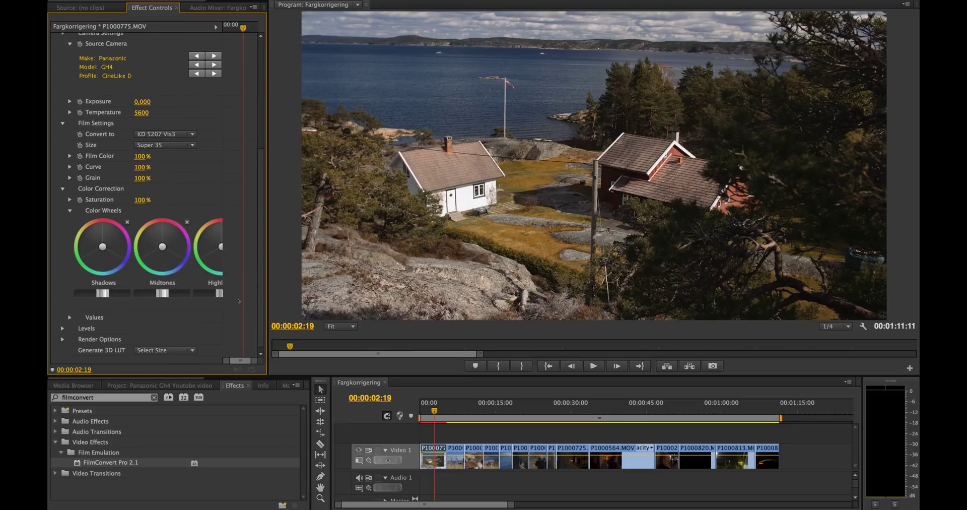
{"action": "left_click", "coordinate": [145, 199]}
{"action": "type", "text": "115"}
{"action": "key", "text": "Return"}
Compare the graded first clip with its ungraded original, and play back a short part of the result.
{"action": "scroll", "coordinate": [177, 211], "scroll_direction": "up", "scroll_amount": 14}
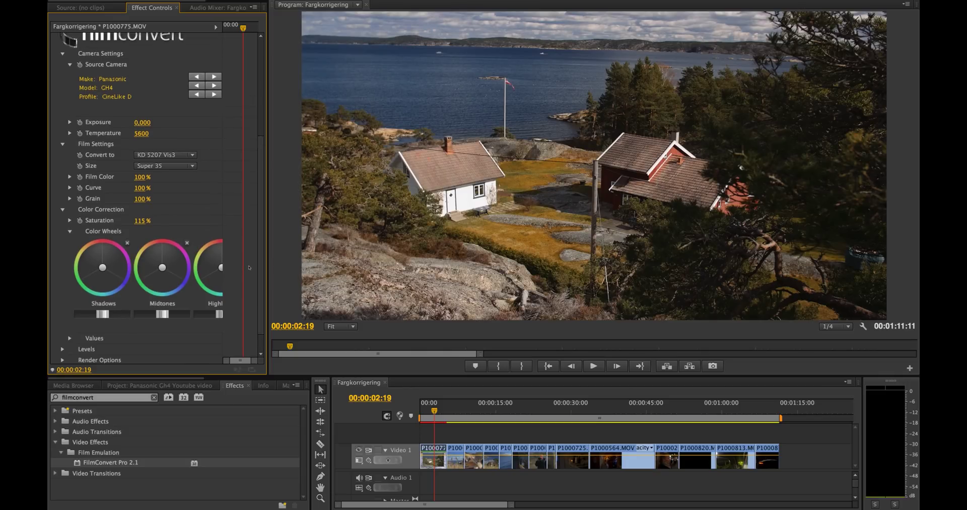
{"action": "left_click", "coordinate": [66, 154]}
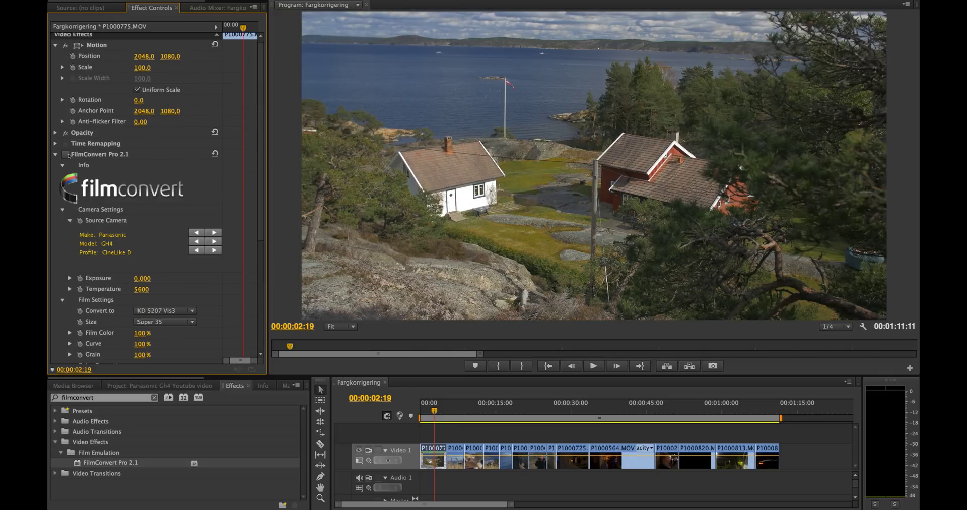
{"action": "left_click", "coordinate": [66, 155]}
{"action": "left_click", "coordinate": [65, 155]}
{"action": "left_click", "coordinate": [66, 154]}
{"action": "left_click", "coordinate": [593, 365]}
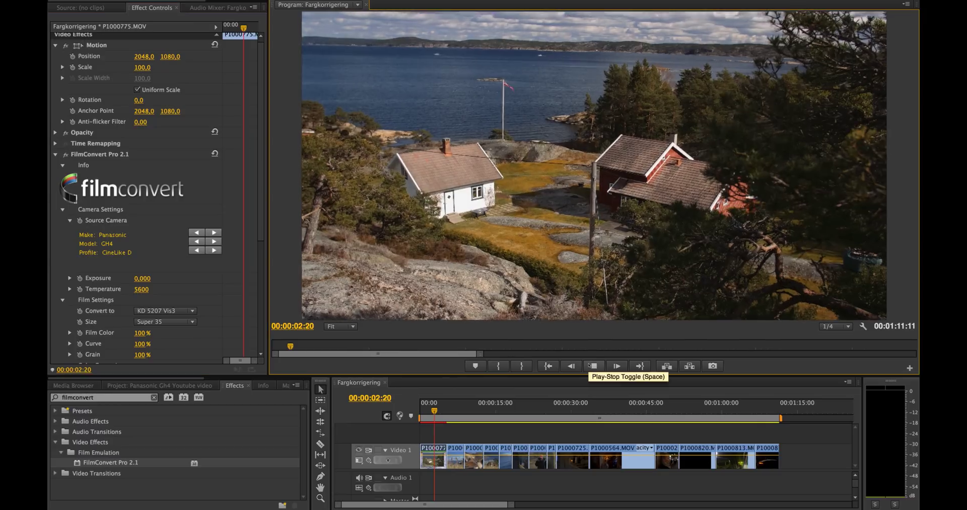
{"action": "left_click", "coordinate": [593, 366]}
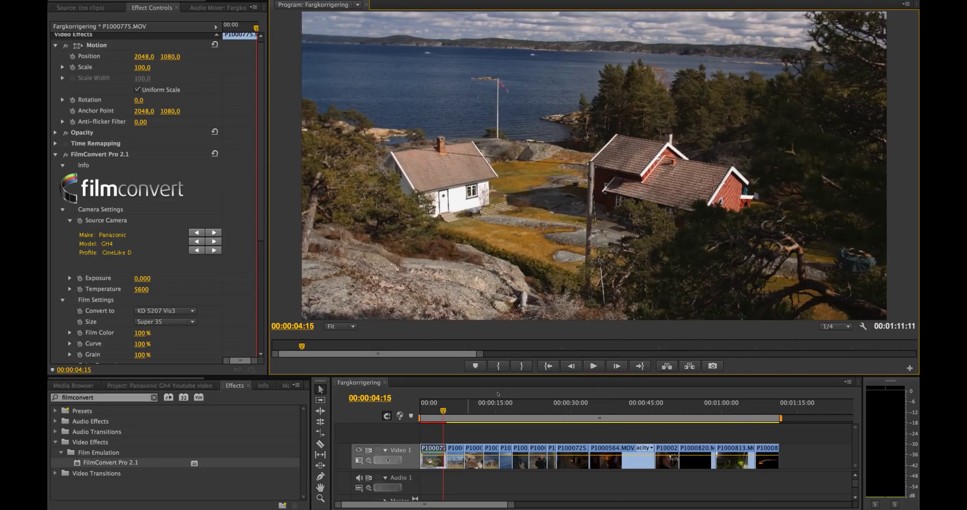
Copy the first clip's attributes and paste them onto the second clip, P1000772.MOV.
{"action": "left_click", "coordinate": [456, 412]}
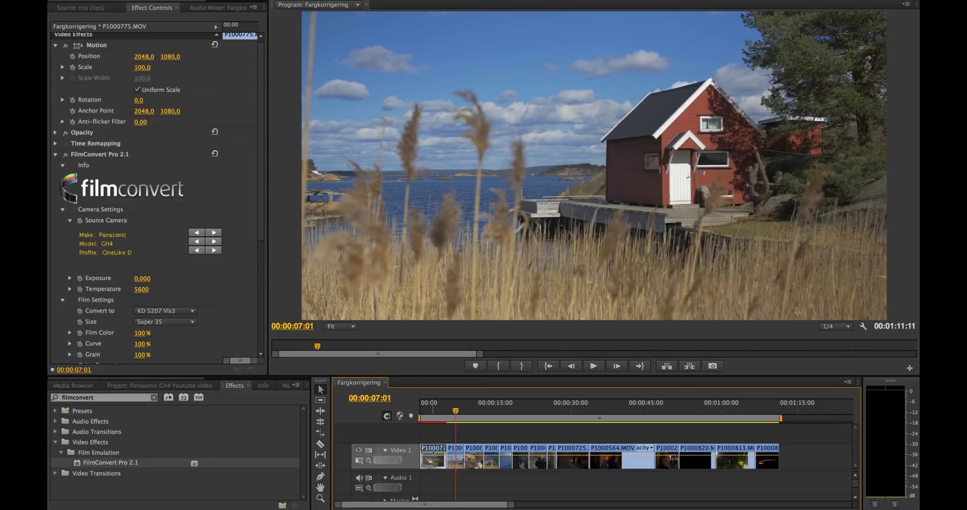
{"action": "right_click", "coordinate": [432, 451]}
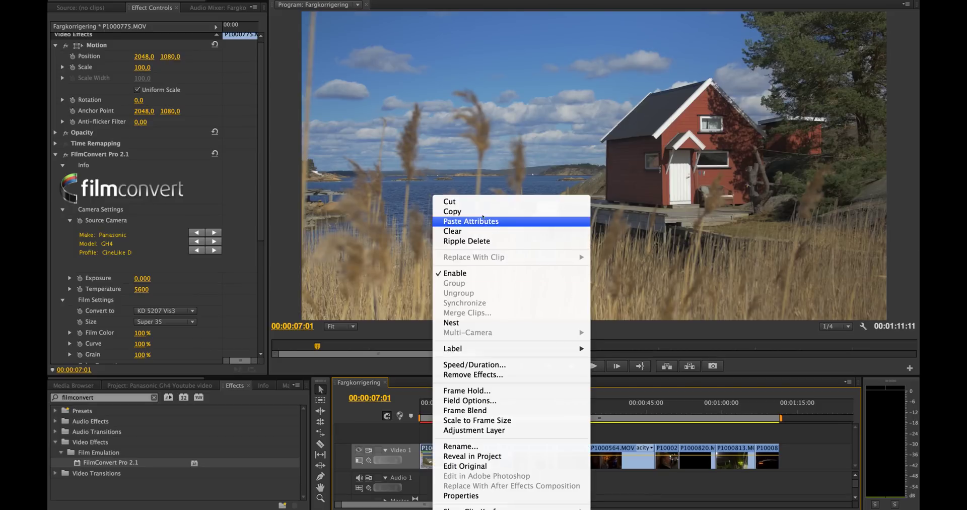
{"action": "left_click", "coordinate": [452, 211]}
{"action": "right_click", "coordinate": [456, 452]}
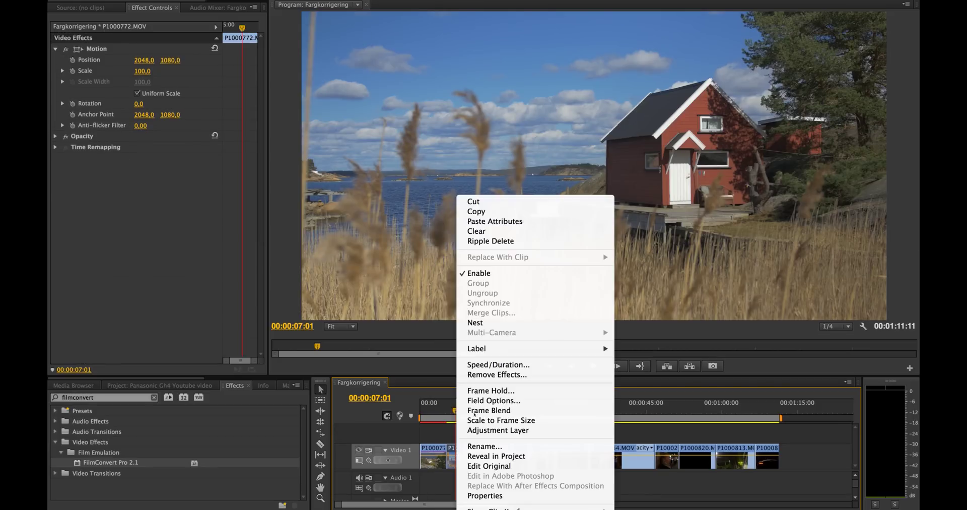
{"action": "left_click", "coordinate": [499, 221]}
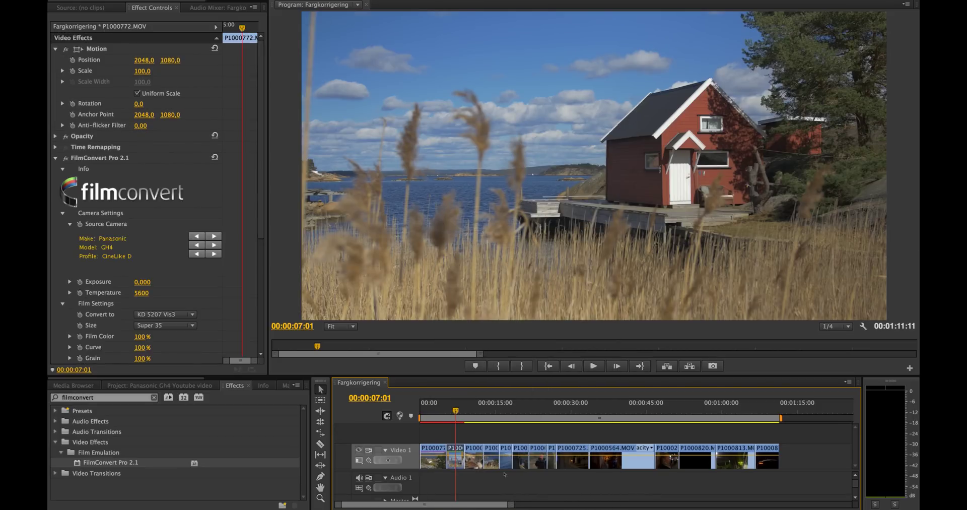
Change the second clip's FilmConvert film stock to FJ SuperX 400.
{"action": "scroll", "coordinate": [224, 272], "scroll_direction": "down", "scroll_amount": 5}
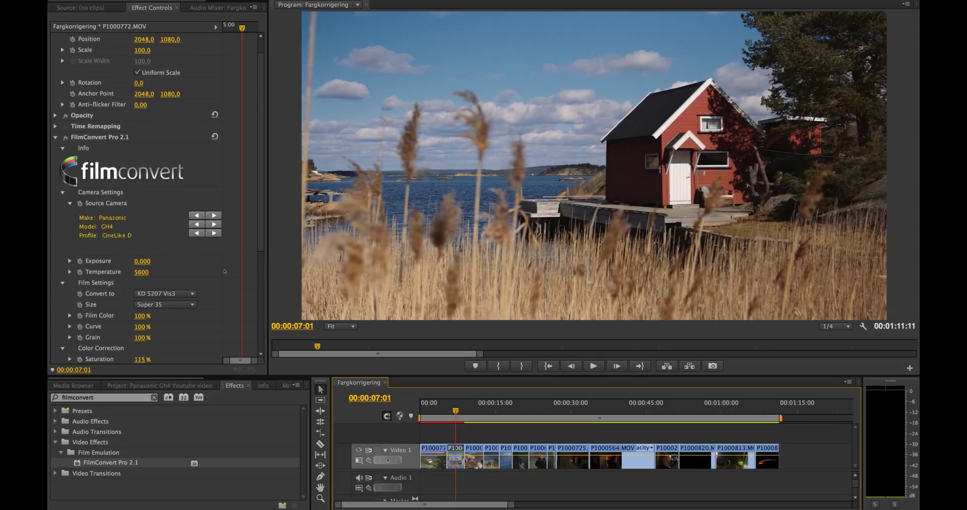
{"action": "left_click", "coordinate": [193, 231]}
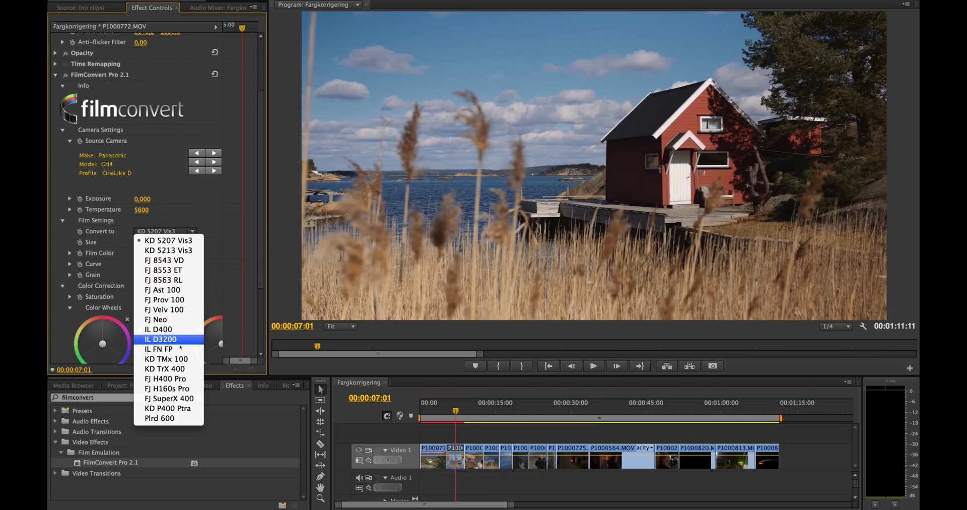
{"action": "left_click", "coordinate": [166, 399]}
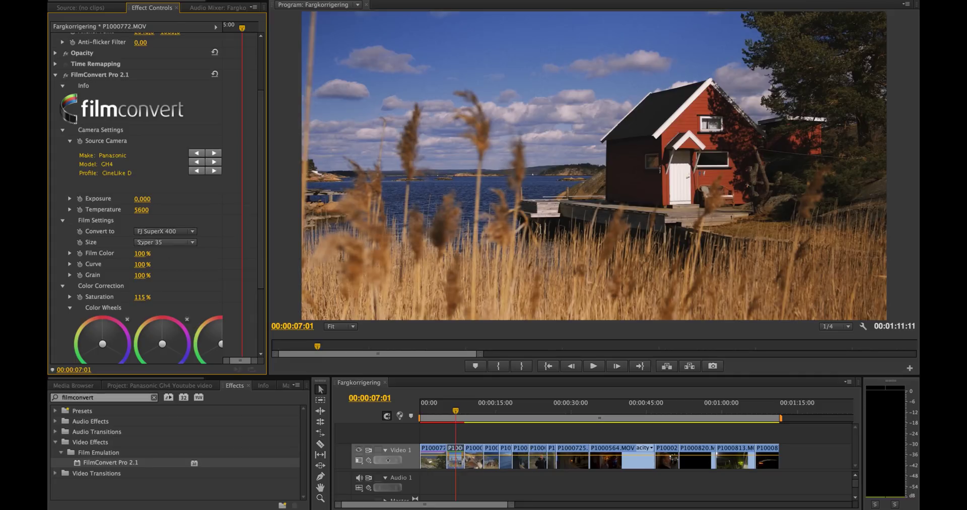
Change the FilmConvert film stock of the second clip to KD 5207 Vis3.
{"action": "left_click", "coordinate": [166, 231]}
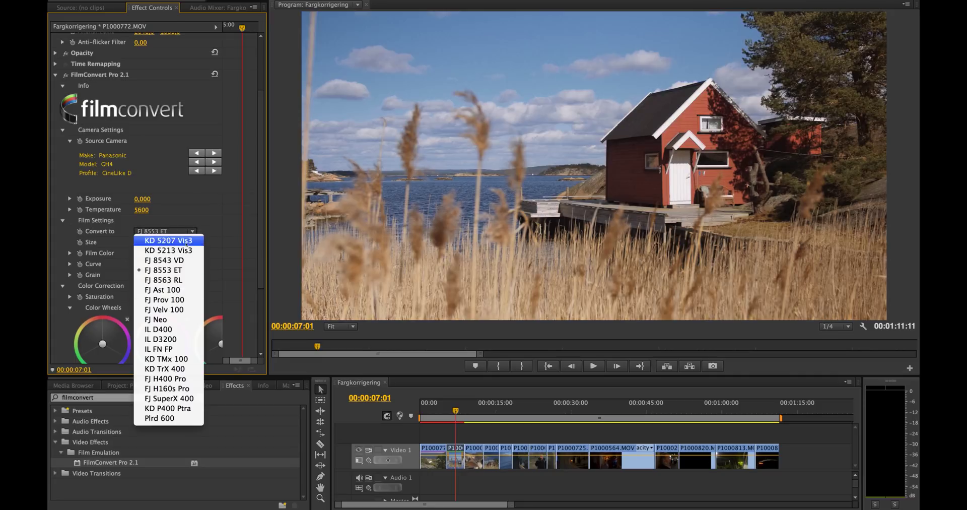
{"action": "left_click", "coordinate": [166, 237]}
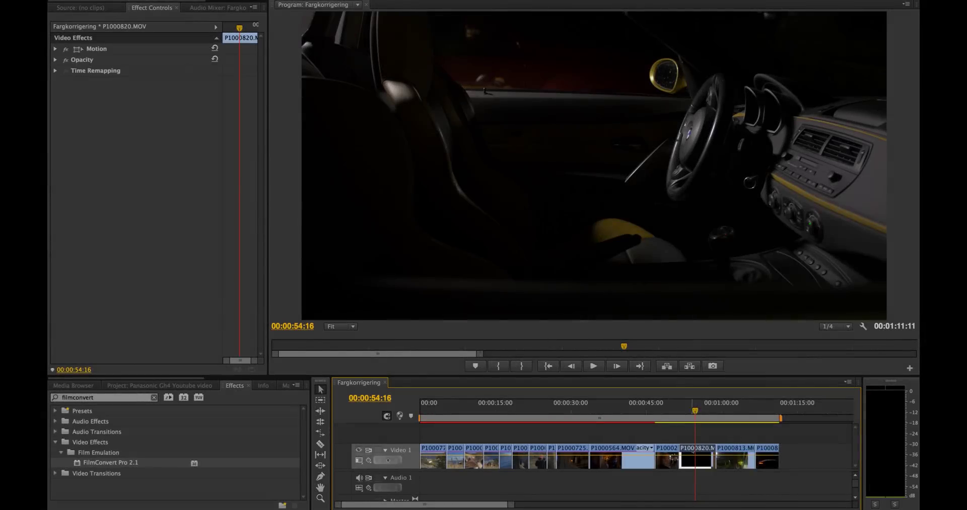
Paste the copied FilmConvert attributes onto the car interior clip P1000820.MOV and set its exposure to 0,100.
{"action": "right_click", "coordinate": [691, 456]}
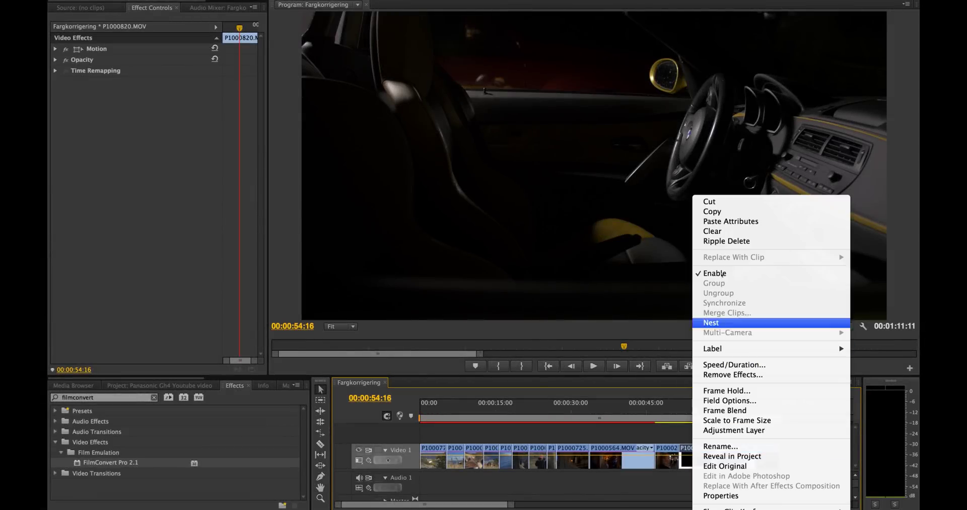
{"action": "left_click", "coordinate": [746, 221]}
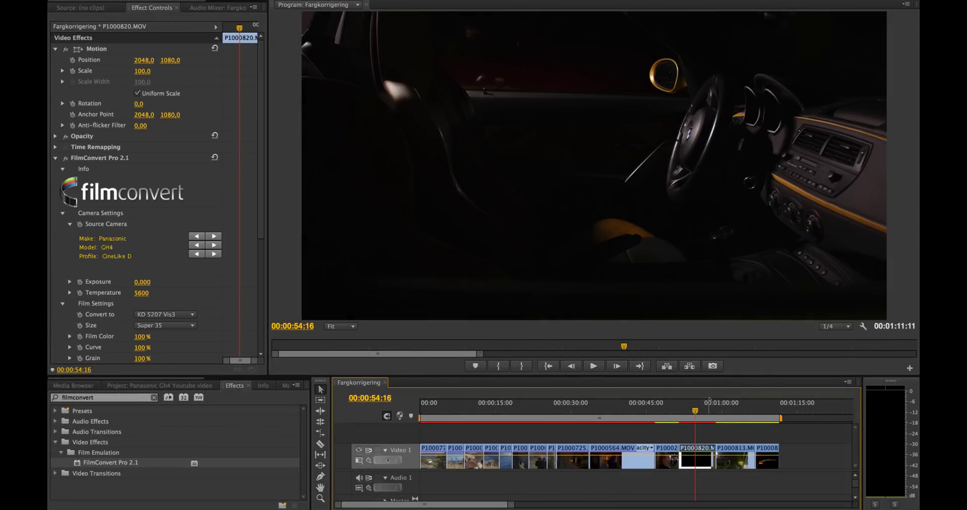
{"action": "left_click", "coordinate": [148, 283]}
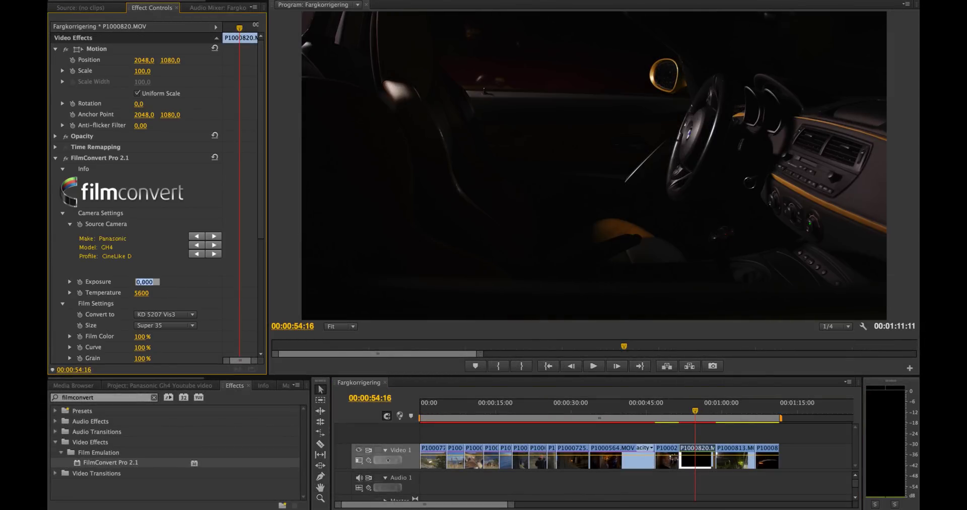
{"action": "type", "text": "0,100"}
{"action": "key", "text": "Return"}
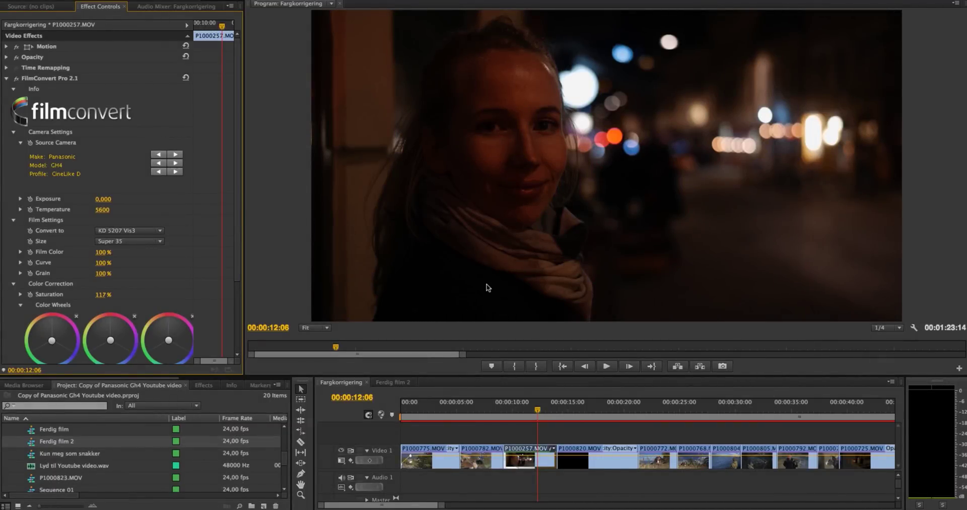
For the night portrait clip P1000257.MOV, set the FilmConvert camera profile to CineLike V and the exposure to 0,300.
{"action": "left_click", "coordinate": [176, 172]}
{"action": "left_click", "coordinate": [176, 172]}
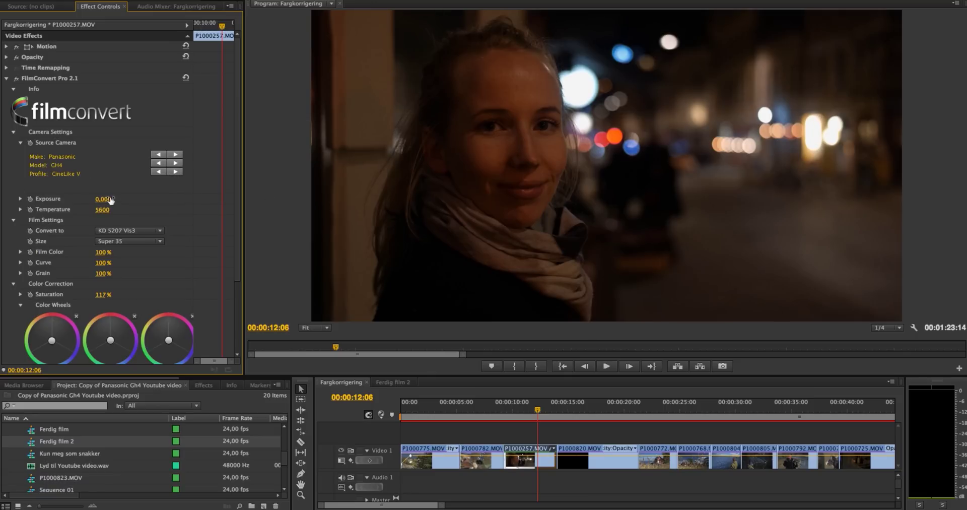
{"action": "left_click", "coordinate": [103, 199]}
{"action": "type", "text": "0,3"}
{"action": "key", "text": "Return"}
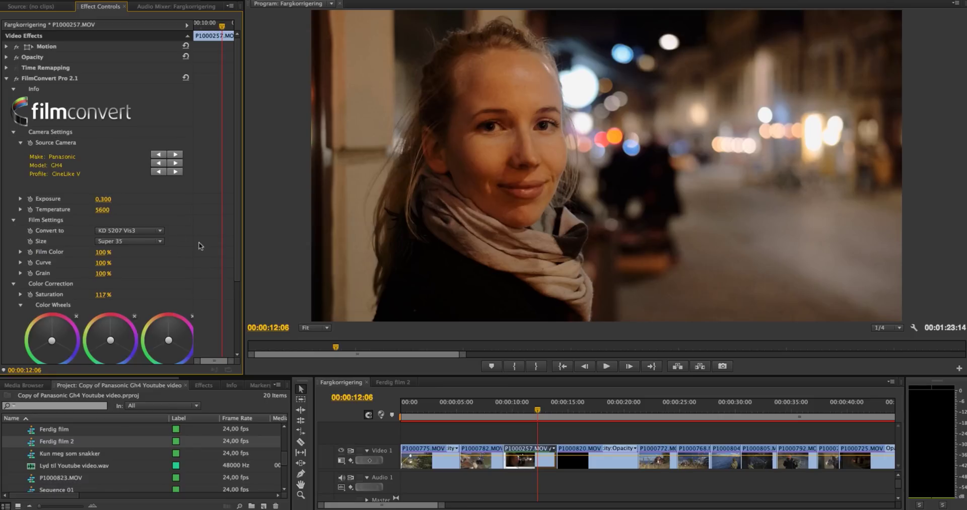
Tint the portrait clip's shadows and midtones toward blue with the color wheels, and slightly lower the shadow level.
{"action": "scroll", "coordinate": [201, 246], "scroll_direction": "down", "scroll_amount": 3}
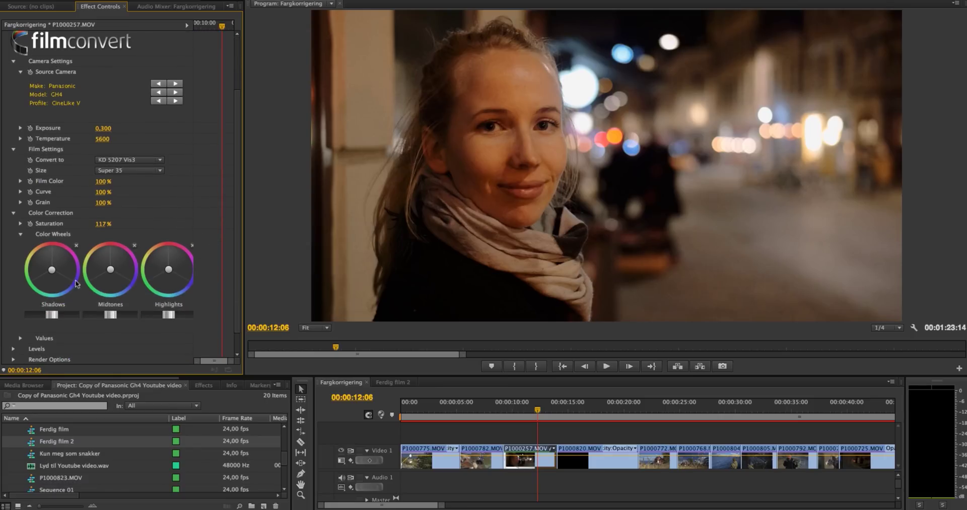
{"action": "left_click_drag", "start_coordinate": [52, 271], "coordinate": [59, 282]}
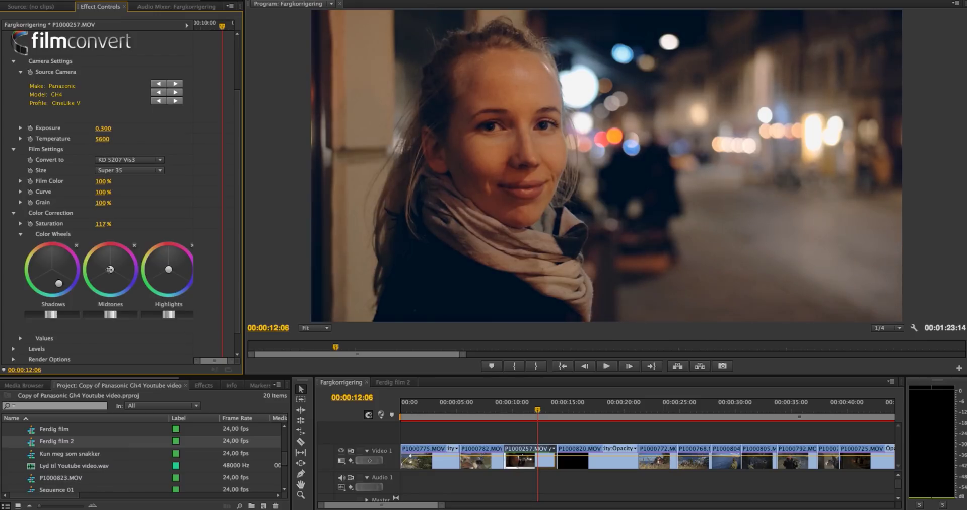
{"action": "left_click_drag", "start_coordinate": [110, 269], "coordinate": [114, 278]}
{"action": "left_click_drag", "start_coordinate": [52, 314], "coordinate": [50, 314]}
Compare the graded portrait clip with its original by switching the FilmConvert effect off and on.
{"action": "scroll", "coordinate": [51, 312], "scroll_direction": "up", "scroll_amount": 3}
{"action": "left_click", "coordinate": [17, 48]}
{"action": "left_click", "coordinate": [18, 49]}
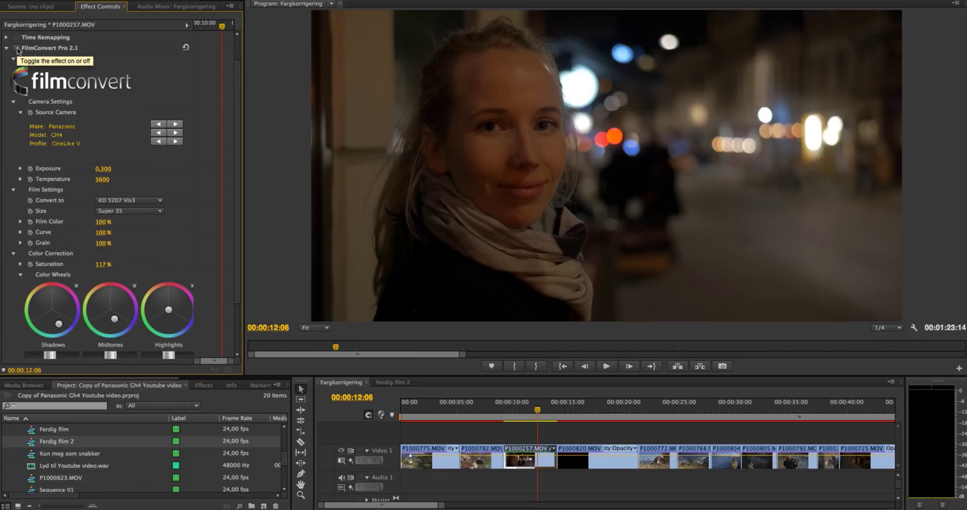
{"action": "left_click", "coordinate": [17, 49]}
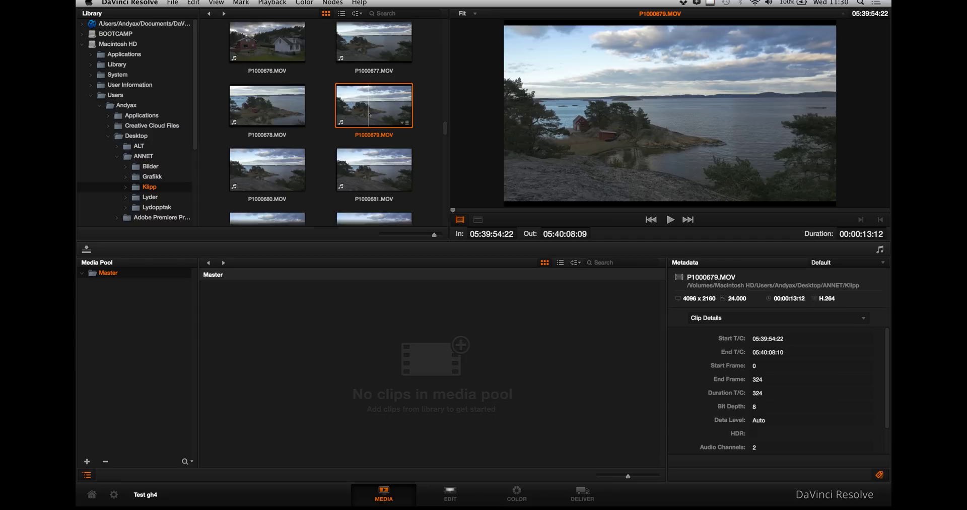
Switch to DaVinci Resolve, add P1000679.MOV to the media pool, and create an empty timeline named Test Gh4.
{"action": "left_click_drag", "start_coordinate": [369, 114], "coordinate": [259, 308]}
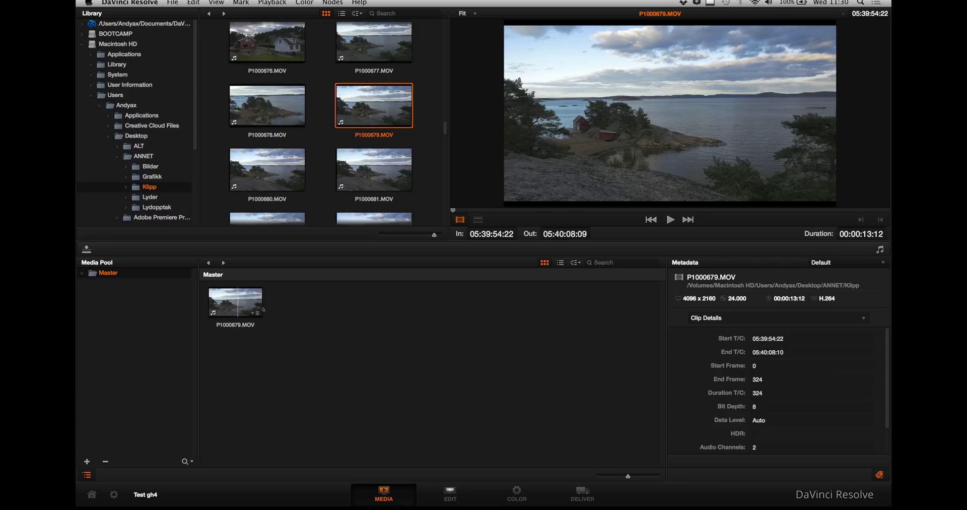
{"action": "left_click", "coordinate": [450, 495]}
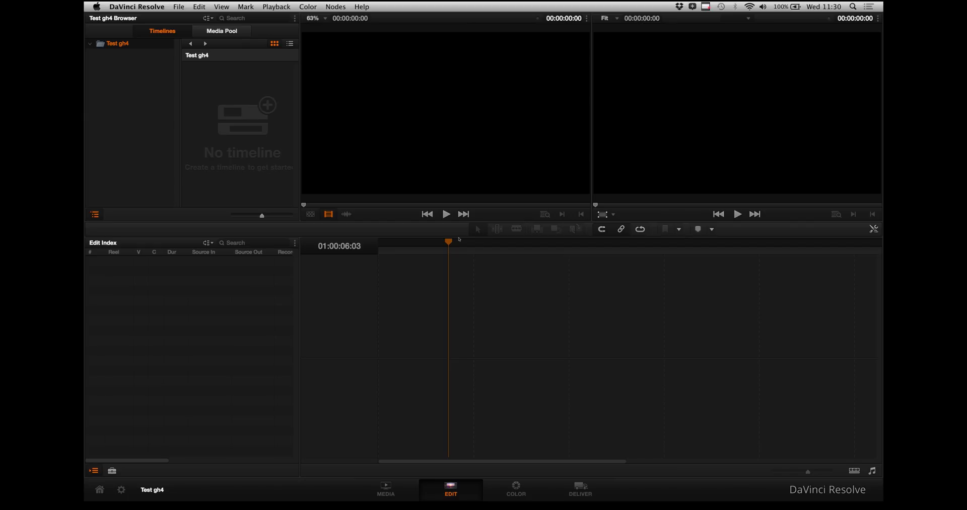
{"action": "right_click", "coordinate": [222, 112]}
{"action": "left_click", "coordinate": [225, 113]}
{"action": "left_click_drag", "start_coordinate": [487, 252], "coordinate": [412, 246]}
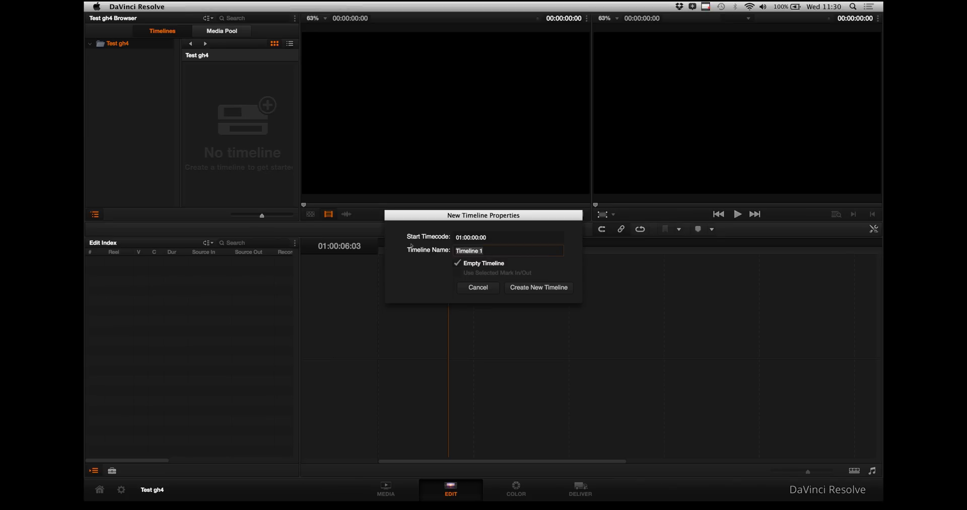
{"action": "type", "text": "Test Gh4"}
{"action": "left_click", "coordinate": [531, 289]}
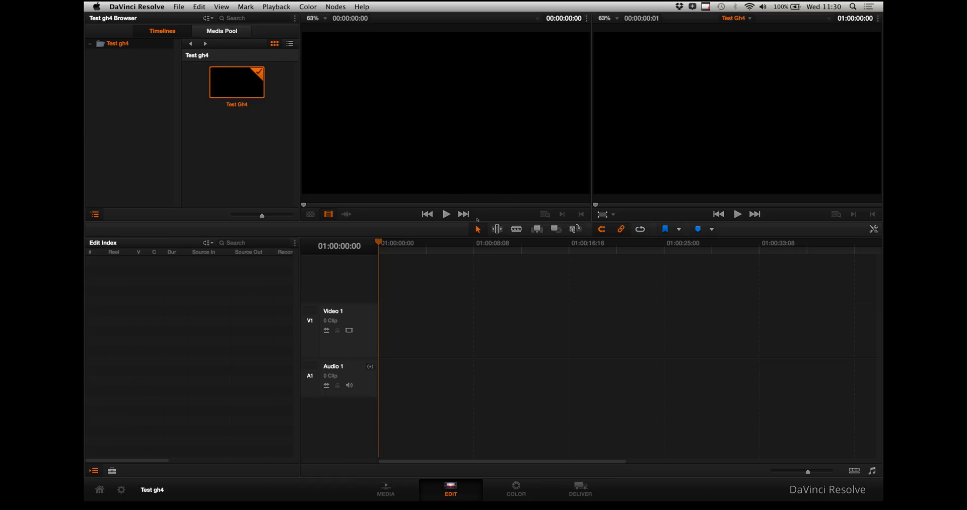
Place P1000679.MOV at the start of the Test Gh4 timeline and move the playhead to about 01:00:05:11.
{"action": "left_click", "coordinate": [222, 30]}
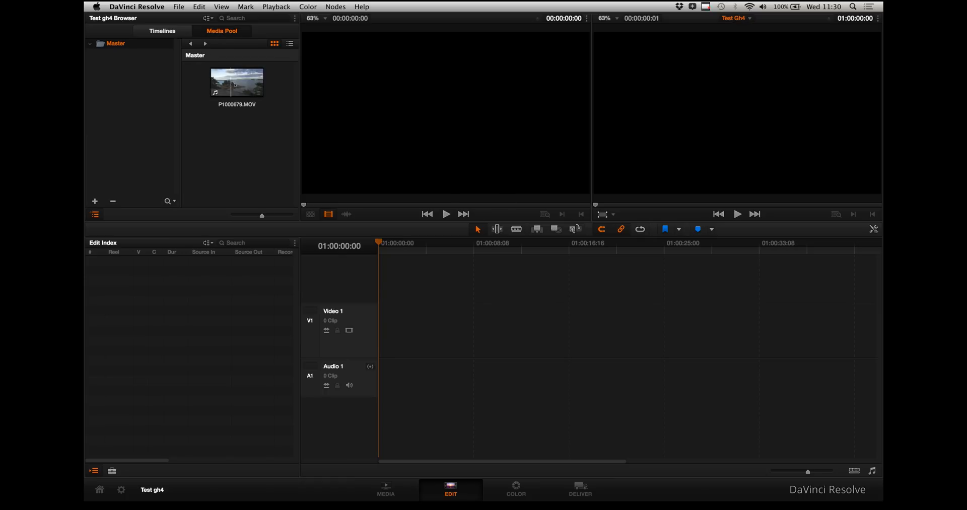
{"action": "left_click_drag", "start_coordinate": [404, 328], "coordinate": [382, 343]}
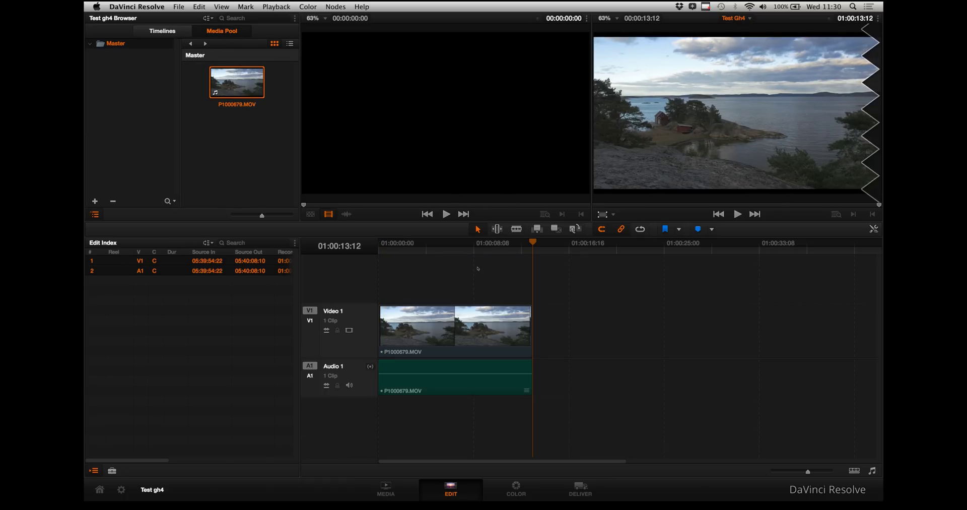
{"action": "left_click", "coordinate": [441, 246]}
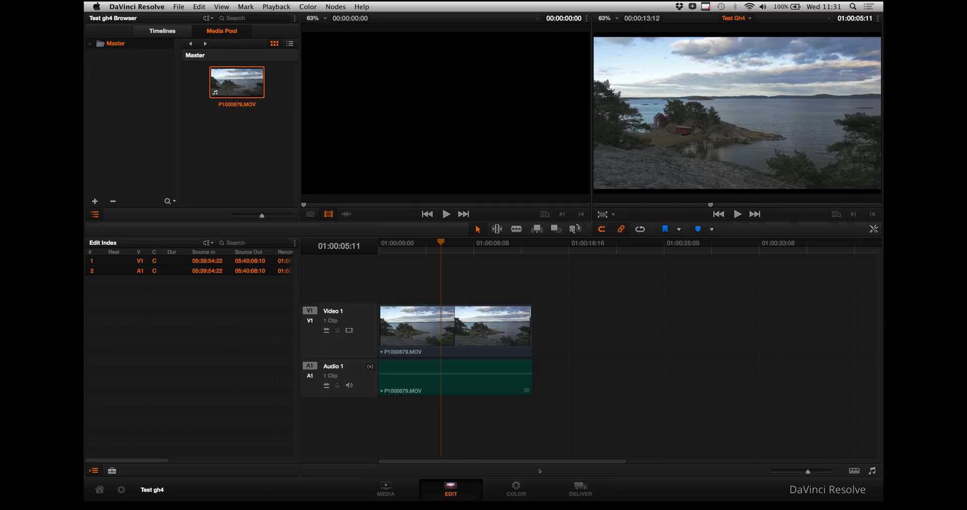
On the Color page, disconnect node 01 from the output and add a second corrector node beside it.
{"action": "left_click", "coordinate": [519, 486]}
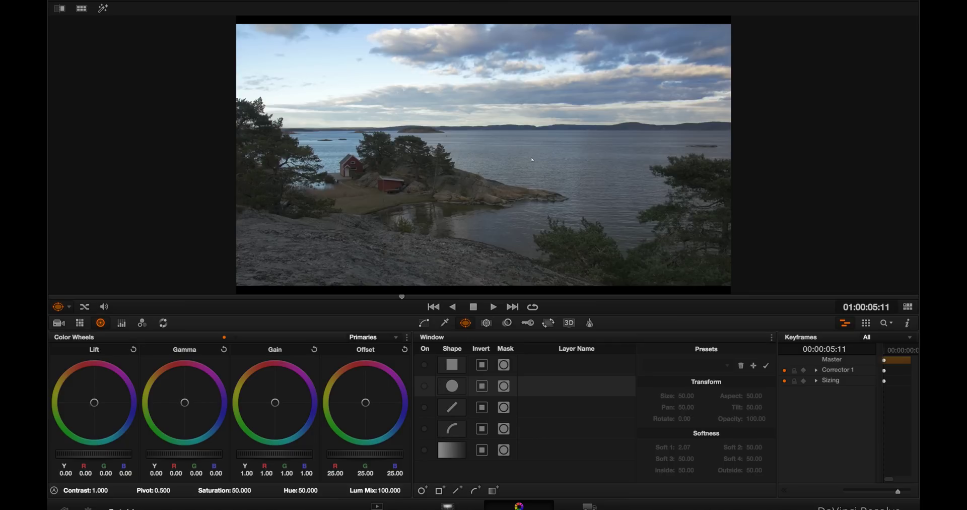
{"action": "key", "text": "alt+f"}
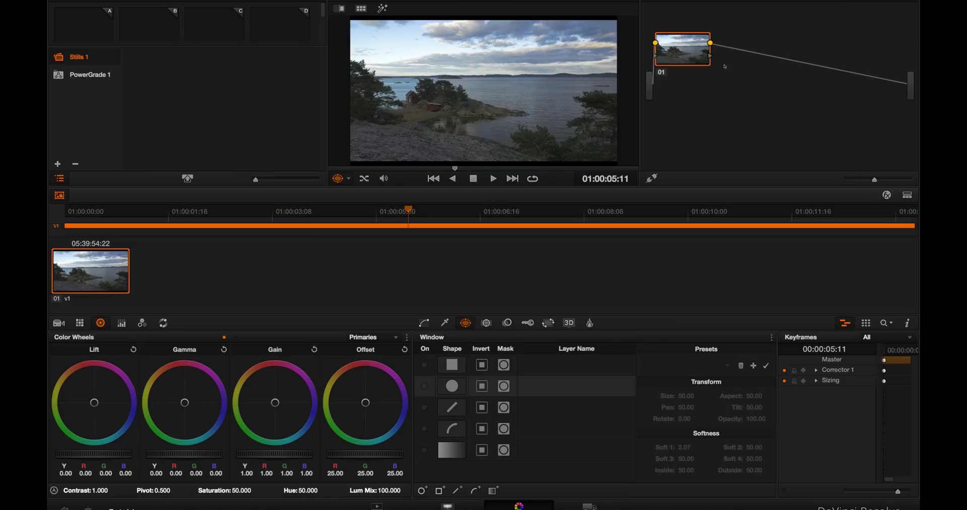
{"action": "left_click", "coordinate": [733, 48]}
{"action": "key", "text": "Delete"}
{"action": "right_click", "coordinate": [737, 64]}
{"action": "mouse_move", "coordinate": [806, 86]}
{"action": "left_click", "coordinate": [879, 86]}
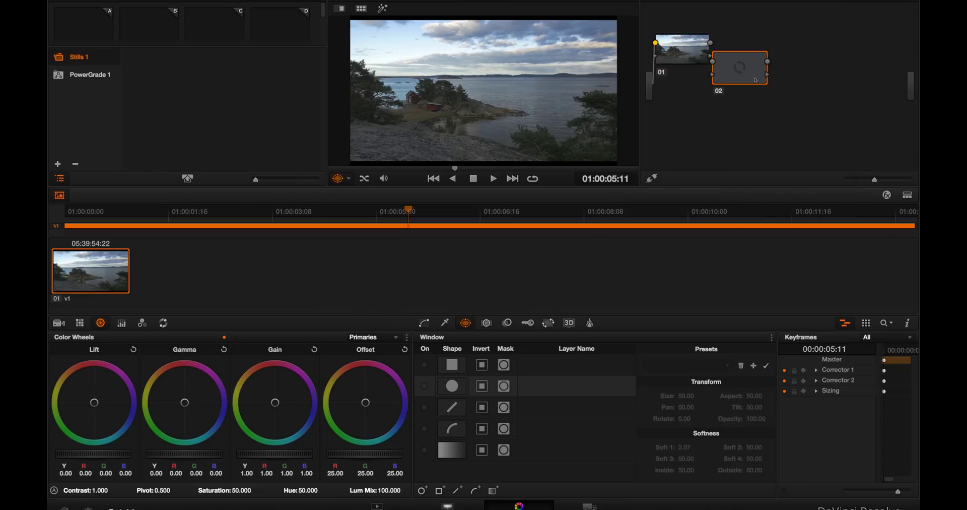
{"action": "left_click_drag", "start_coordinate": [746, 67], "coordinate": [774, 60]}
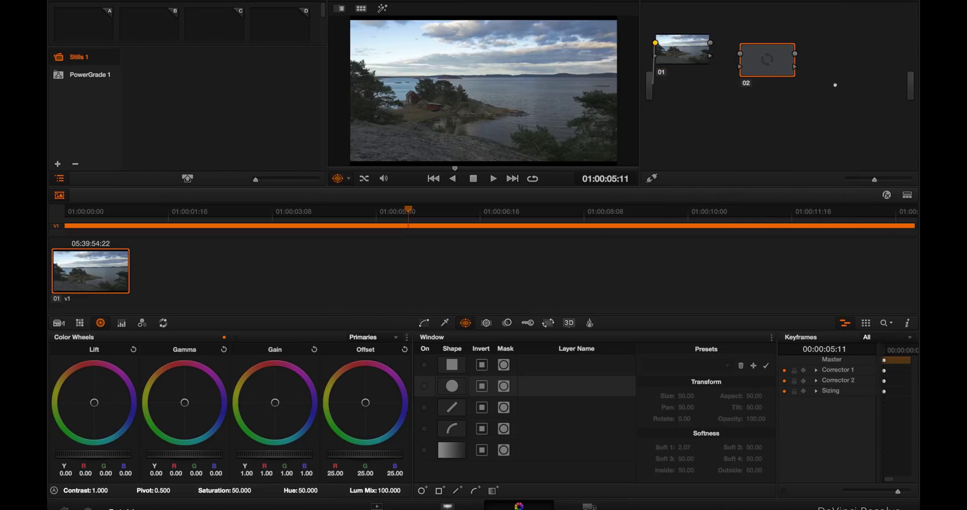
Add a third corrector node and connect all three nodes in series to the output.
{"action": "right_click", "coordinate": [821, 65]}
{"action": "mouse_move", "coordinate": [837, 84]}
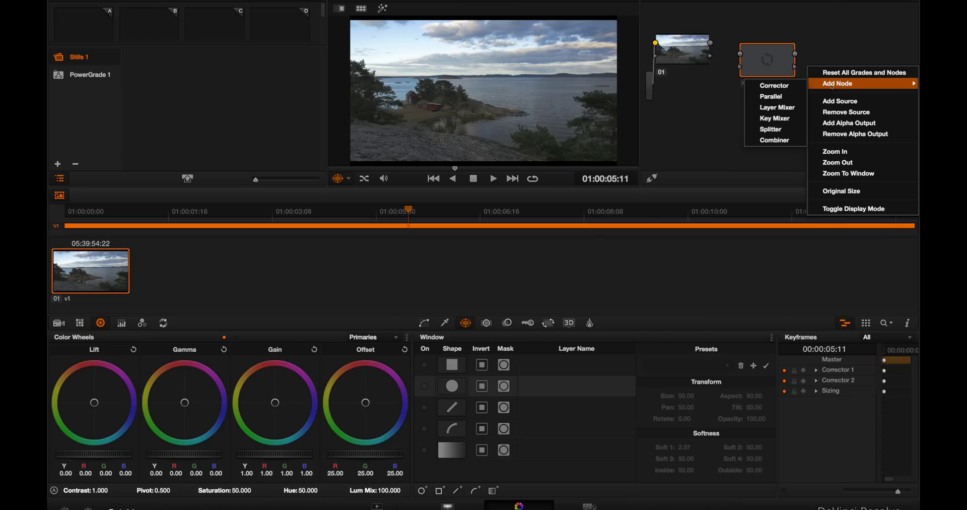
{"action": "left_click", "coordinate": [776, 84]}
{"action": "left_click_drag", "start_coordinate": [823, 45], "coordinate": [828, 46]}
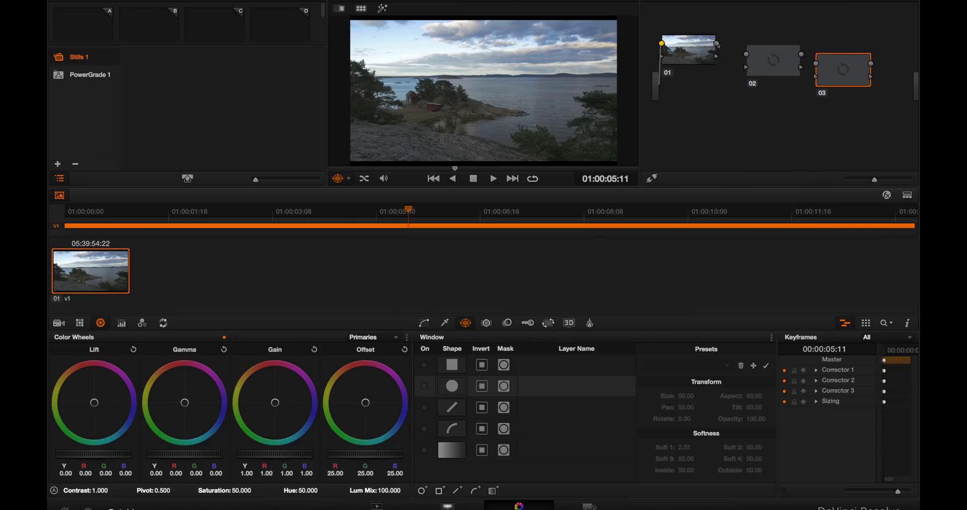
{"action": "left_click_drag", "start_coordinate": [717, 44], "coordinate": [914, 83]}
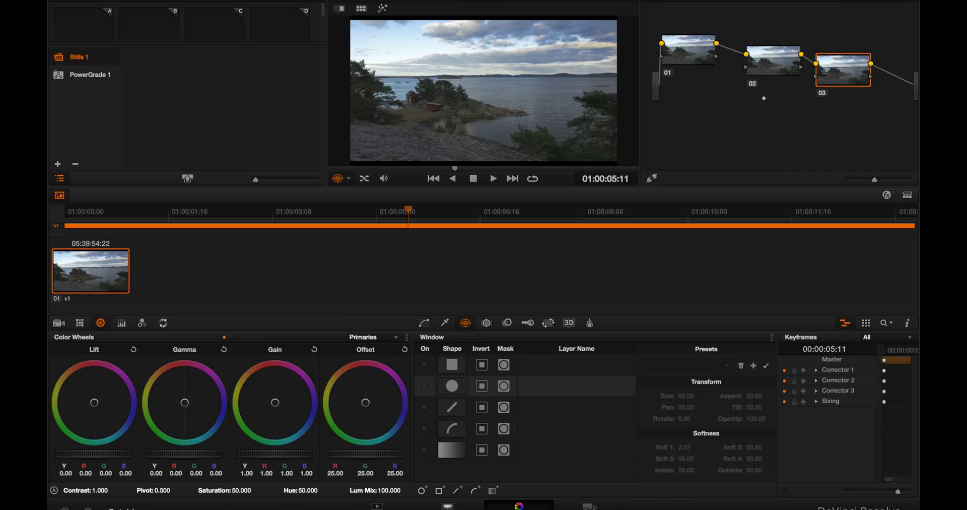
Enable a rectangular window on node 02 and reshape its corners to cover the sky down to the horizon.
{"action": "left_click", "coordinate": [770, 64]}
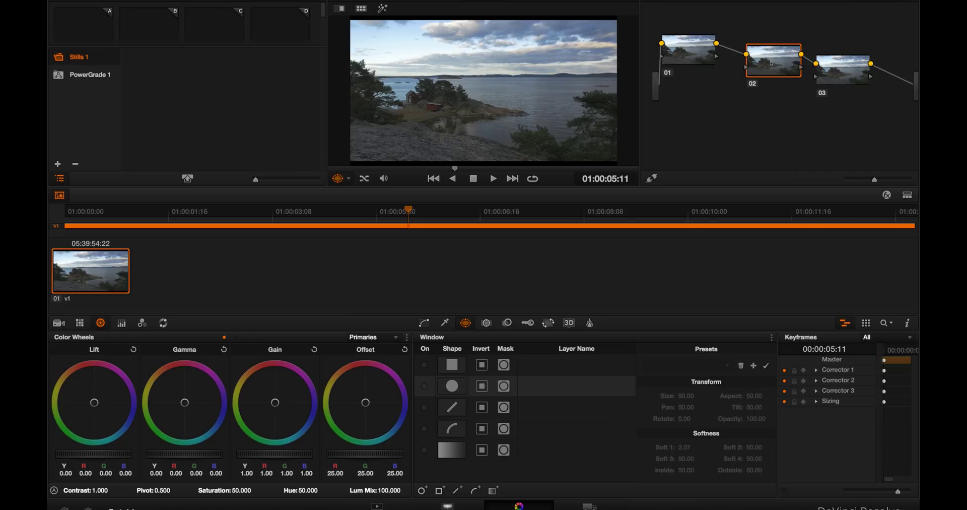
{"action": "key", "text": "alt+f"}
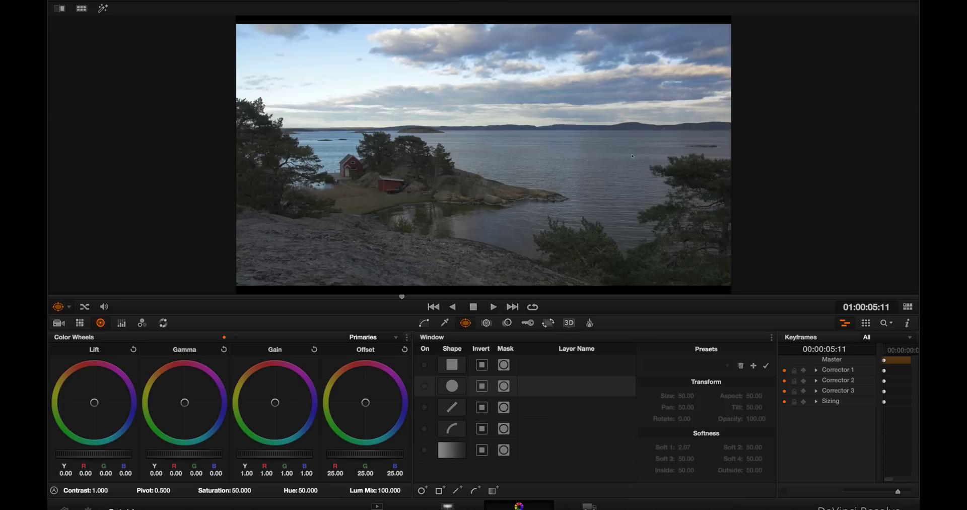
{"action": "left_click", "coordinate": [423, 323]}
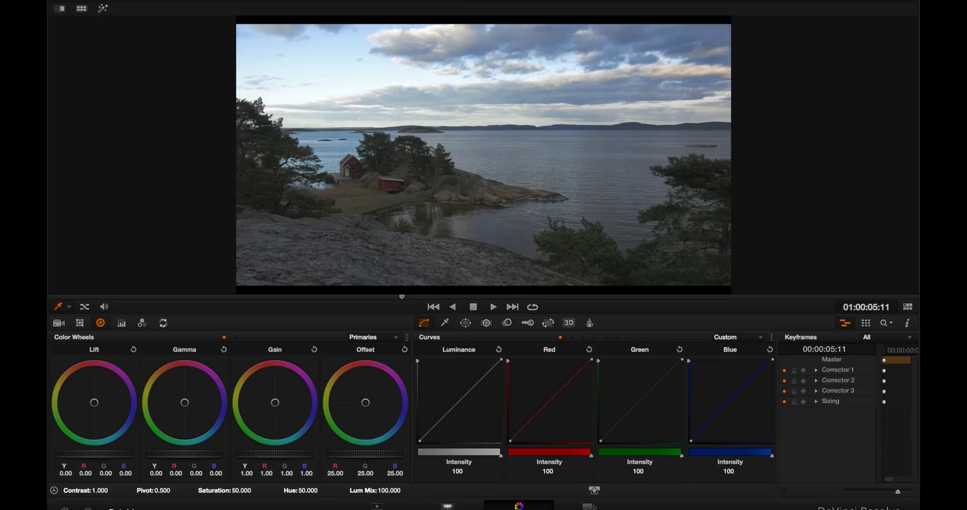
{"action": "left_click", "coordinate": [466, 324]}
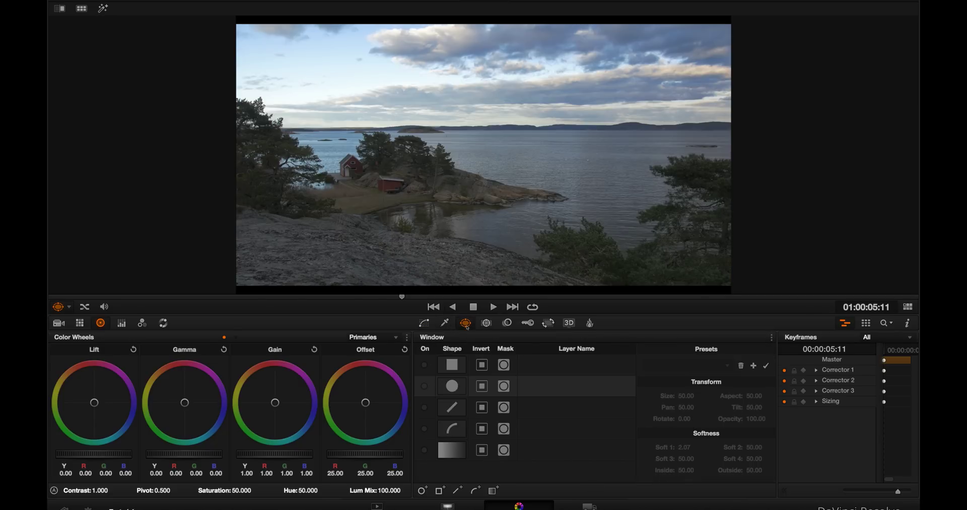
{"action": "left_click", "coordinate": [424, 365]}
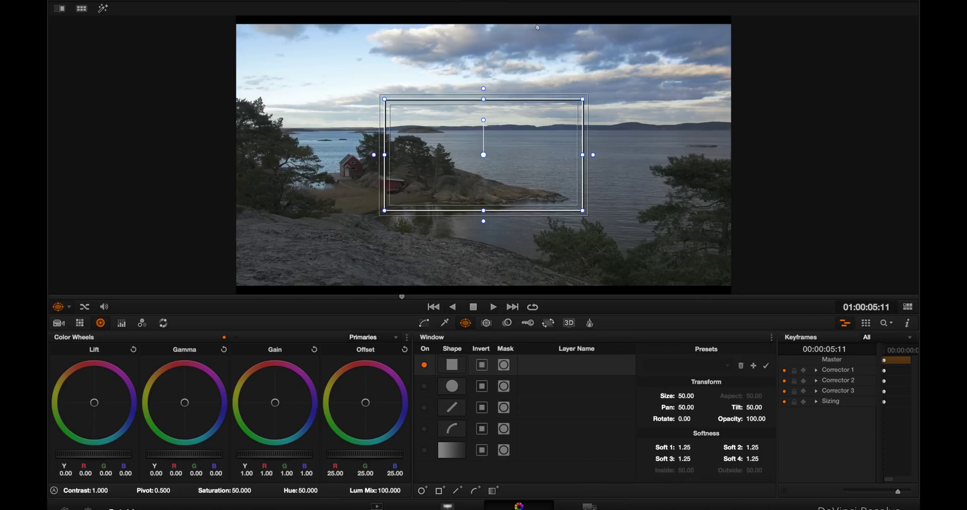
{"action": "left_click_drag", "start_coordinate": [386, 102], "coordinate": [212, 6]}
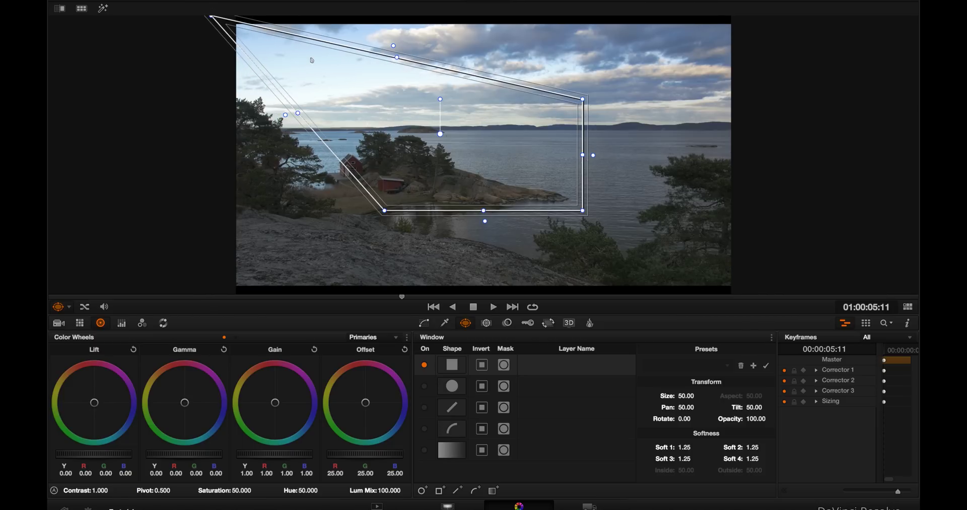
{"action": "left_click_drag", "start_coordinate": [583, 99], "coordinate": [750, 17]}
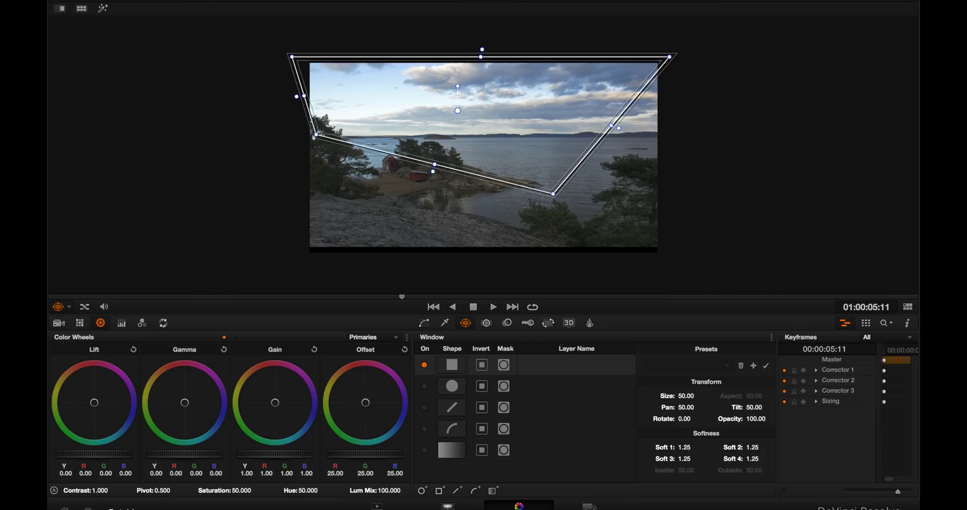
{"action": "left_click_drag", "start_coordinate": [316, 134], "coordinate": [307, 127]}
{"action": "left_click_drag", "start_coordinate": [553, 194], "coordinate": [671, 141]}
{"action": "left_click_drag", "start_coordinate": [292, 57], "coordinate": [285, 45]}
{"action": "left_click_drag", "start_coordinate": [678, 52], "coordinate": [674, 57]}
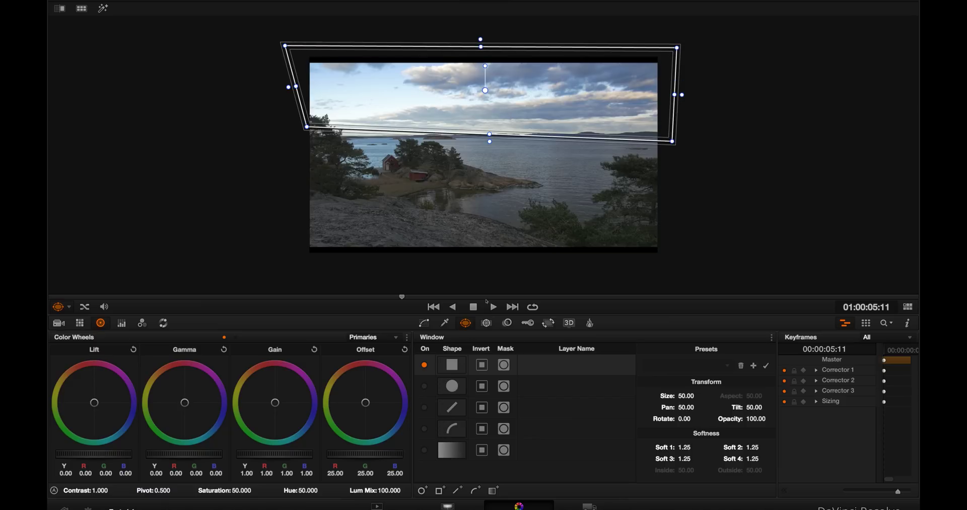
Shape the linked curves on node 02 into a contrast curve with darker shadows and an upper highlight point.
{"action": "left_click", "coordinate": [424, 324]}
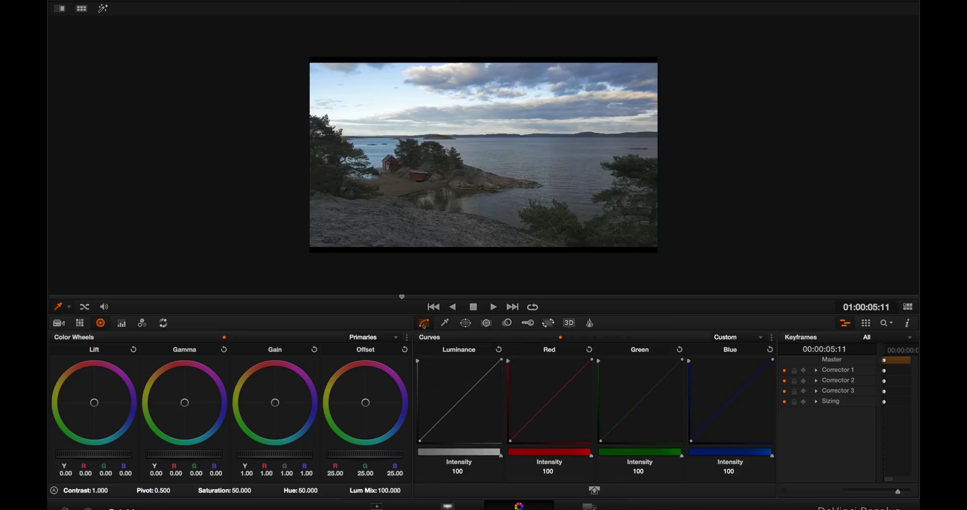
{"action": "key", "text": "shift+z"}
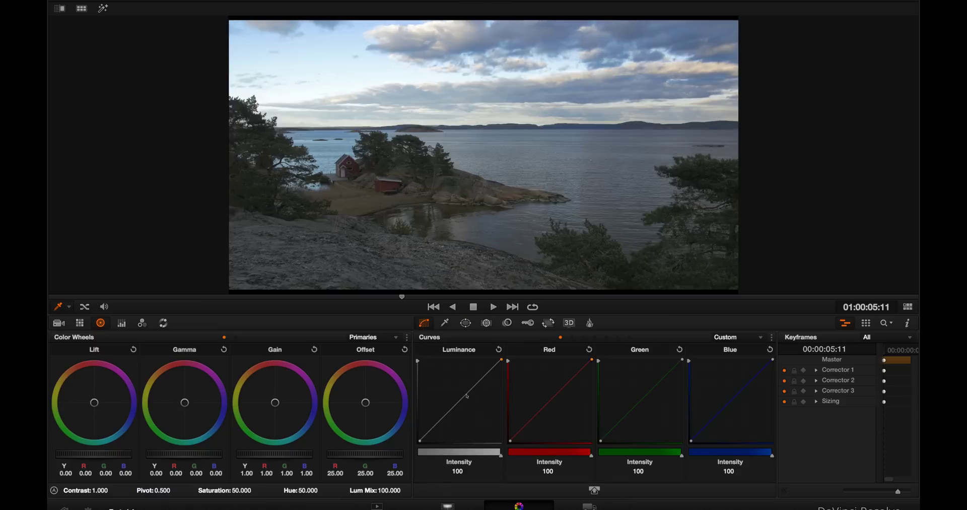
{"action": "left_click_drag", "start_coordinate": [467, 394], "coordinate": [487, 373]}
{"action": "left_click_drag", "start_coordinate": [444, 417], "coordinate": [447, 425]}
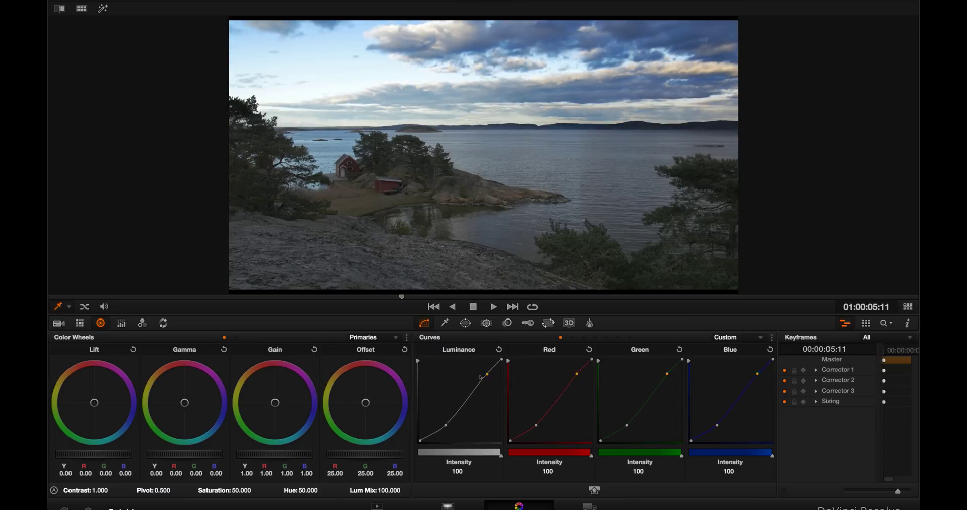
{"action": "left_click_drag", "start_coordinate": [488, 373], "coordinate": [492, 374]}
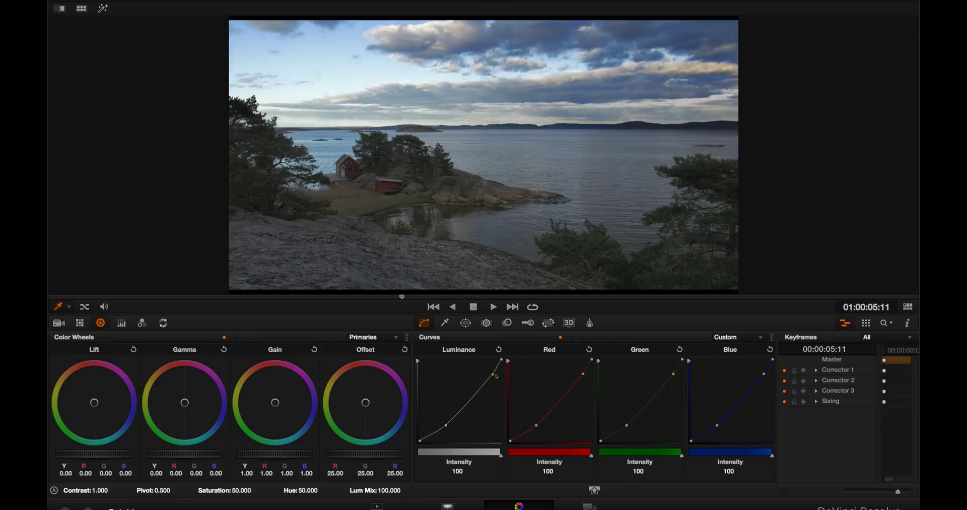
Unlink the curve channels on node 02, lift the red midtones, adjust the blue curve and darken the luminance shadows.
{"action": "left_click", "coordinate": [771, 338]}
{"action": "left_click", "coordinate": [778, 360]}
{"action": "left_click_drag", "start_coordinate": [538, 428], "coordinate": [554, 397]}
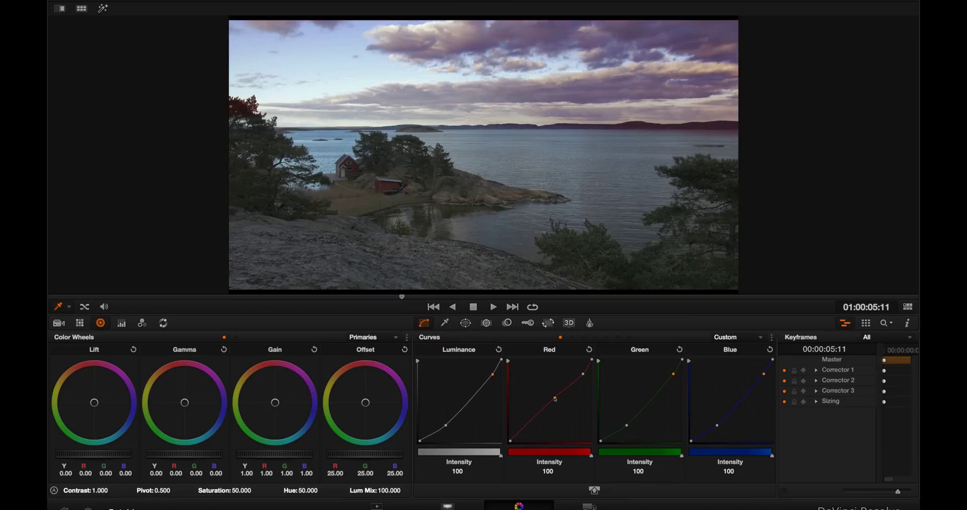
{"action": "left_click_drag", "start_coordinate": [717, 425], "coordinate": [751, 404]}
{"action": "mouse_move", "coordinate": [446, 425]}
{"action": "left_mouse_down"}
{"action": "mouse_move", "coordinate": [472, 428]}
{"action": "mouse_move", "coordinate": [449, 425]}
{"action": "mouse_move", "coordinate": [441, 437]}
{"action": "left_mouse_up"}
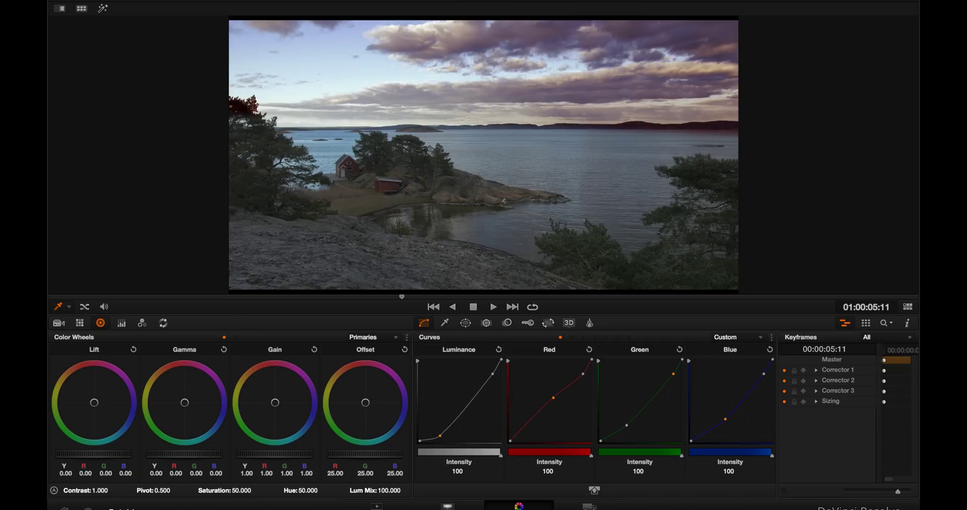
Compare the grade with the ungraded image in a Versions And Original split screen, and return to the single view.
{"action": "right_click", "coordinate": [504, 201]}
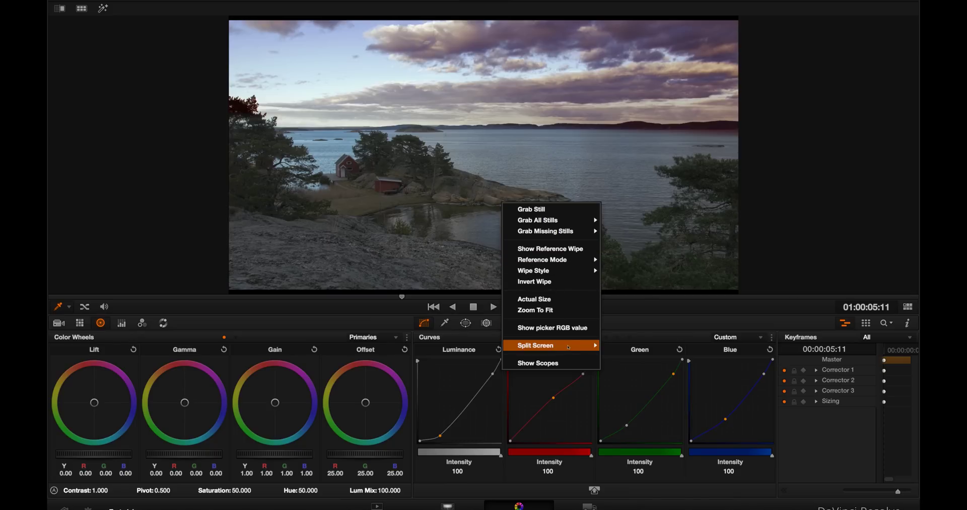
{"action": "mouse_move", "coordinate": [559, 345]}
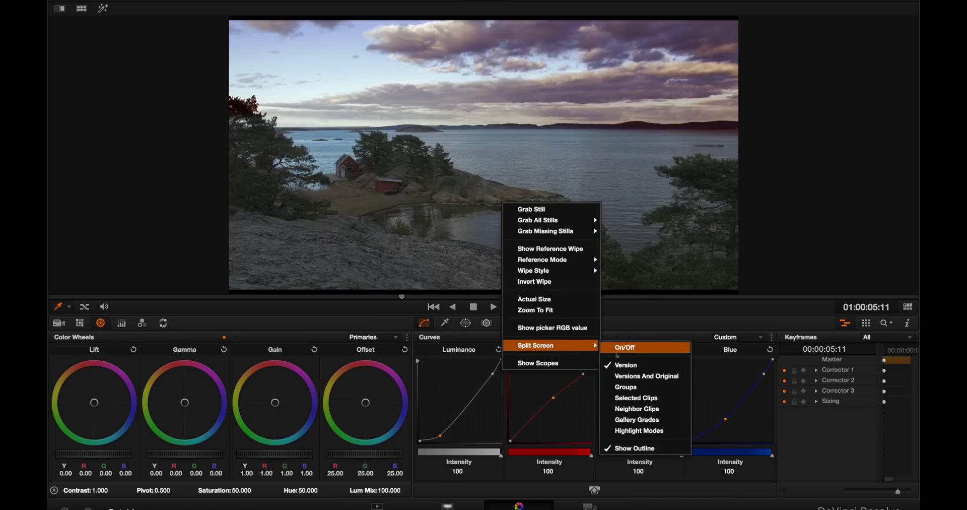
{"action": "left_click", "coordinate": [642, 376]}
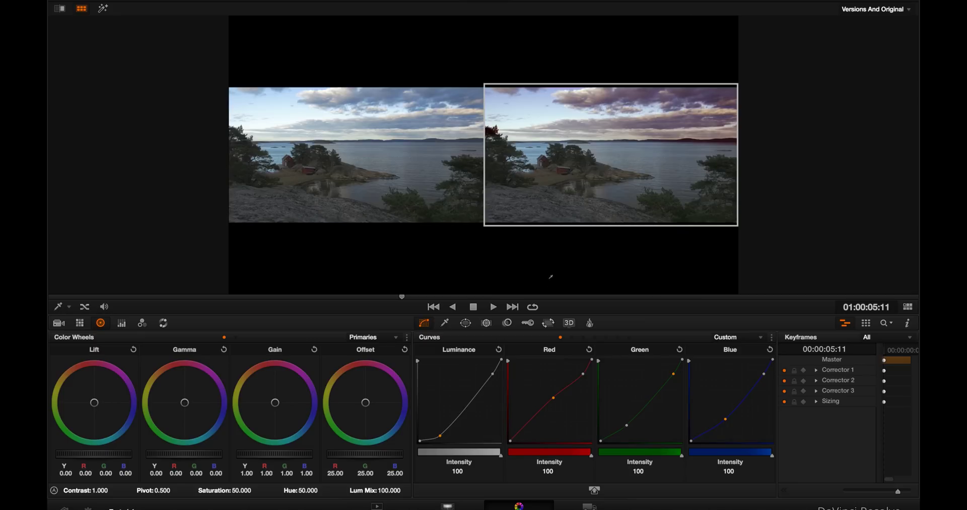
{"action": "scroll", "coordinate": [551, 277], "scroll_direction": "up", "scroll_amount": 4}
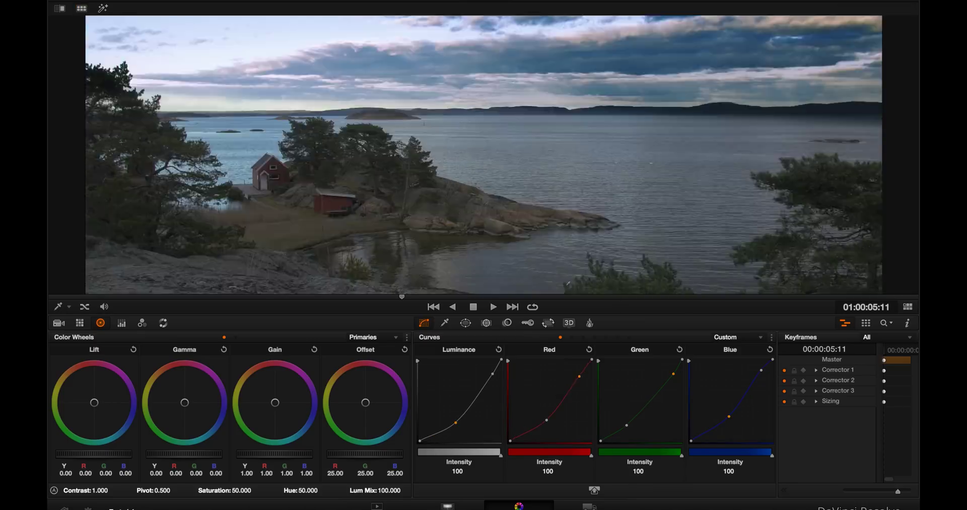
{"action": "key", "text": "shift+z"}
Refine node 02's luminance, red, green and blue curves separately to rebalance the sky's contrast and color.
{"action": "left_click_drag", "start_coordinate": [583, 373], "coordinate": [579, 378]}
{"action": "left_click_drag", "start_coordinate": [493, 373], "coordinate": [483, 389]}
{"action": "left_click_drag", "start_coordinate": [579, 377], "coordinate": [576, 374]}
{"action": "left_click_drag", "start_coordinate": [455, 422], "coordinate": [457, 421]}
{"action": "left_click_drag", "start_coordinate": [729, 416], "coordinate": [731, 410]}
{"action": "left_click_drag", "start_coordinate": [673, 374], "coordinate": [665, 379]}
{"action": "left_click_drag", "start_coordinate": [627, 425], "coordinate": [627, 430]}
{"action": "left_click_drag", "start_coordinate": [547, 420], "coordinate": [531, 423]}
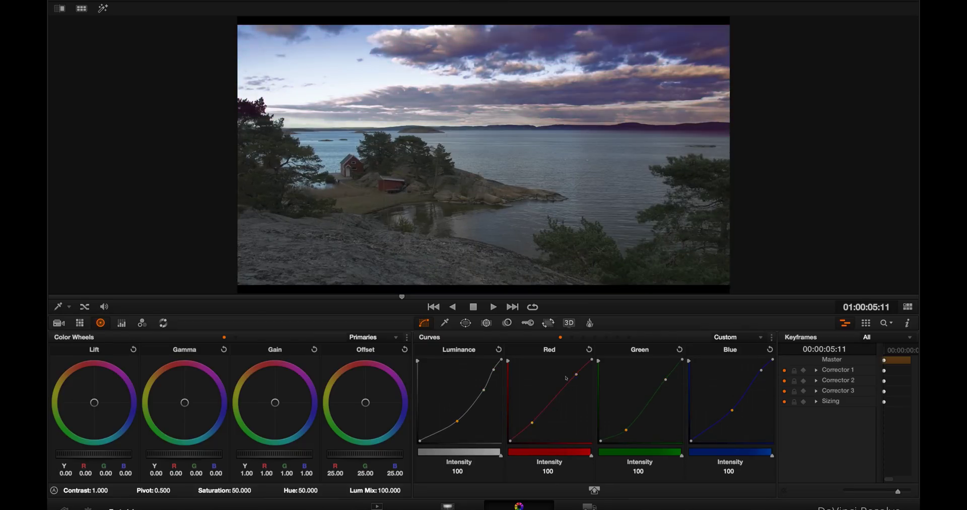
{"action": "left_click_drag", "start_coordinate": [577, 374], "coordinate": [576, 376]}
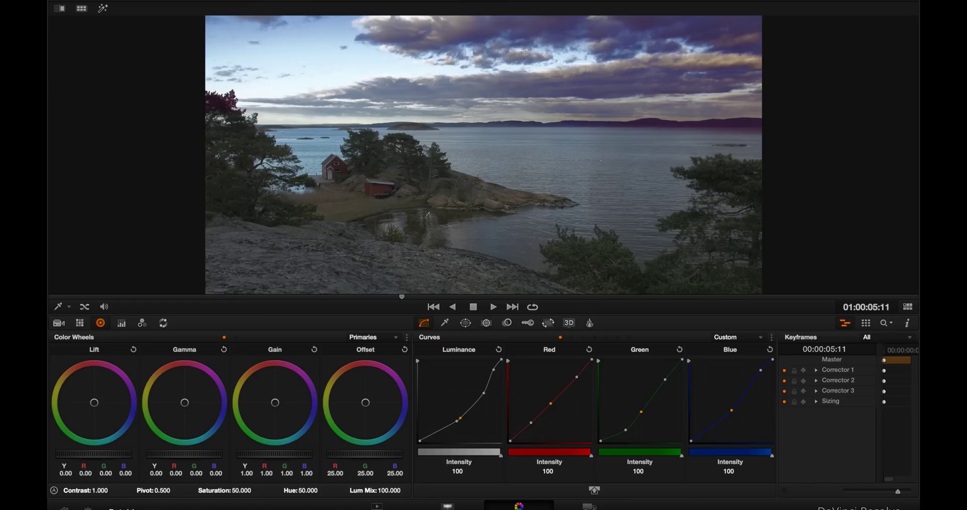
Soften the sky window's lower edge to about 6.24 and realign its lower corners with the horizon.
{"action": "left_click", "coordinate": [465, 323]}
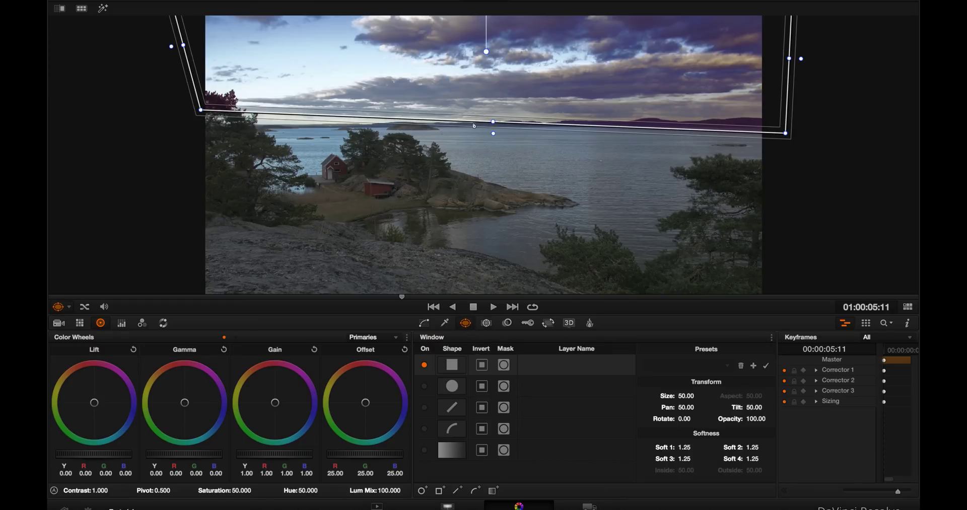
{"action": "left_click_drag", "start_coordinate": [493, 133], "coordinate": [496, 154]}
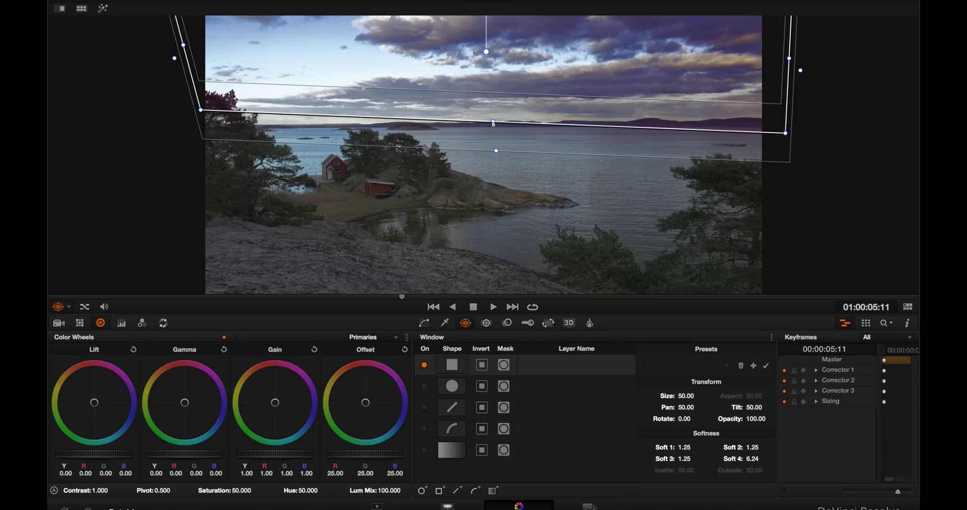
{"action": "mouse_move", "coordinate": [493, 123]}
{"action": "left_mouse_down"}
{"action": "mouse_move", "coordinate": [491, 139]}
{"action": "mouse_move", "coordinate": [488, 121]}
{"action": "left_mouse_up"}
{"action": "left_click_drag", "start_coordinate": [781, 132], "coordinate": [782, 119]}
{"action": "mouse_move", "coordinate": [194, 111]}
{"action": "left_mouse_down"}
{"action": "mouse_move", "coordinate": [195, 150]}
{"action": "mouse_move", "coordinate": [195, 123]}
{"action": "left_mouse_up"}
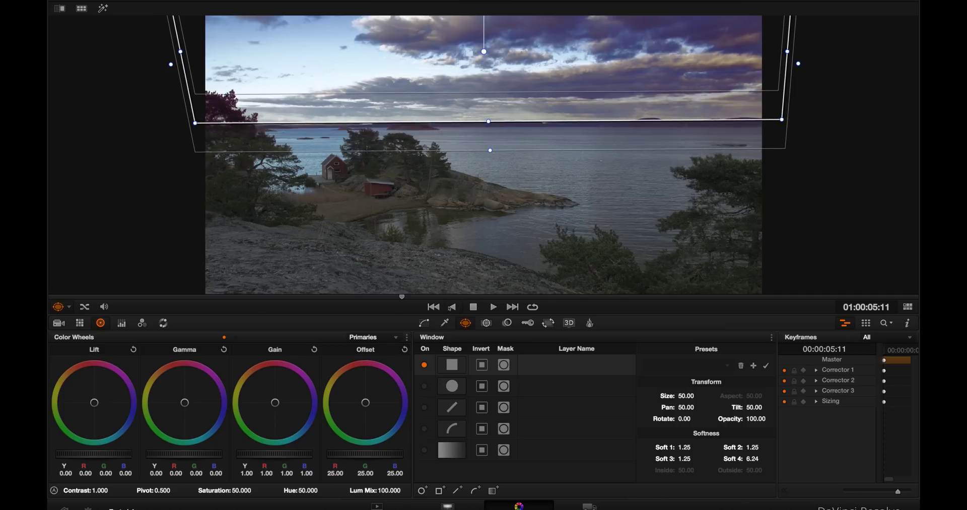
Enable a rectangular window on node 03 and reshape its corners to cover the water and land below the horizon.
{"action": "key", "text": "alt+f"}
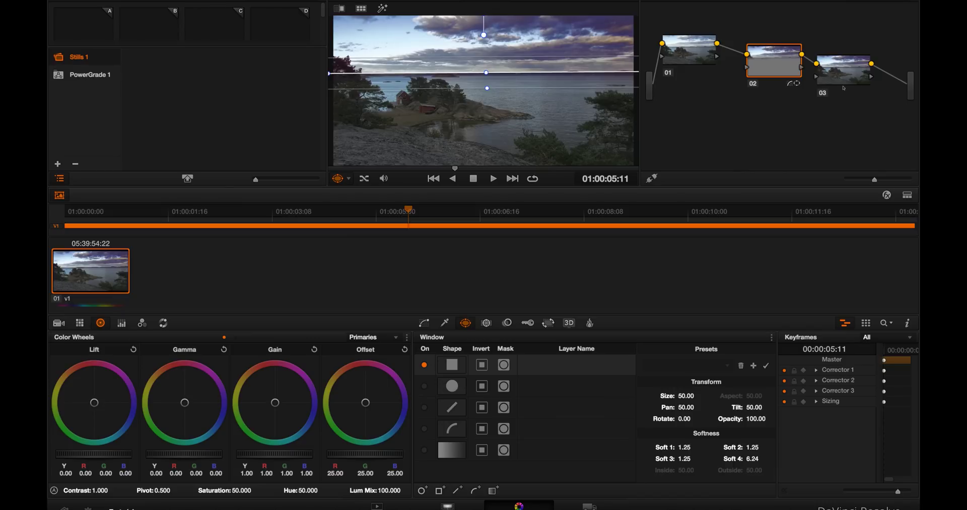
{"action": "left_click", "coordinate": [842, 75]}
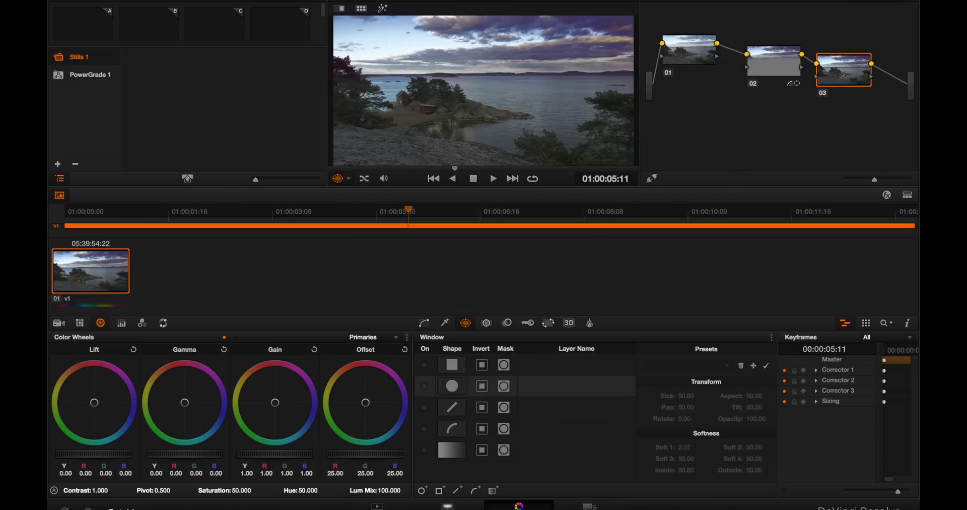
{"action": "key", "text": "alt+f"}
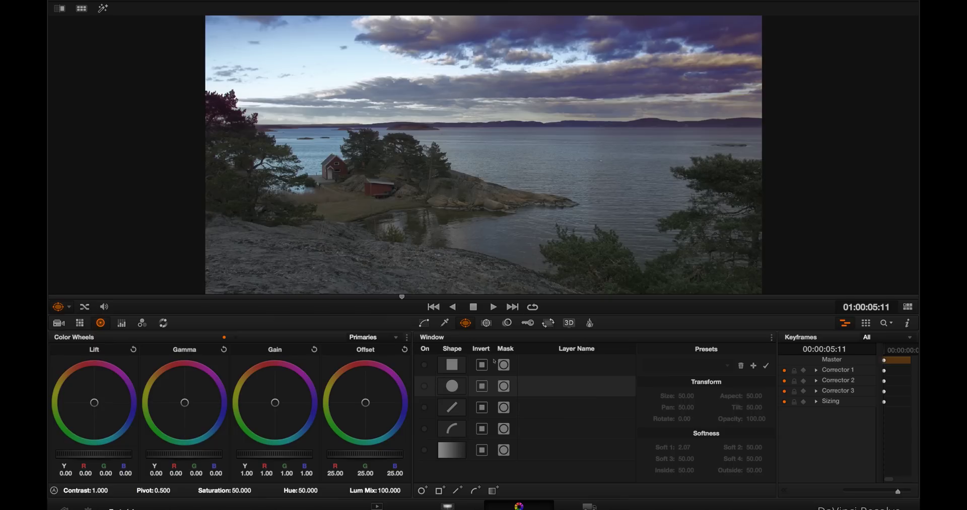
{"action": "left_click", "coordinate": [426, 365]}
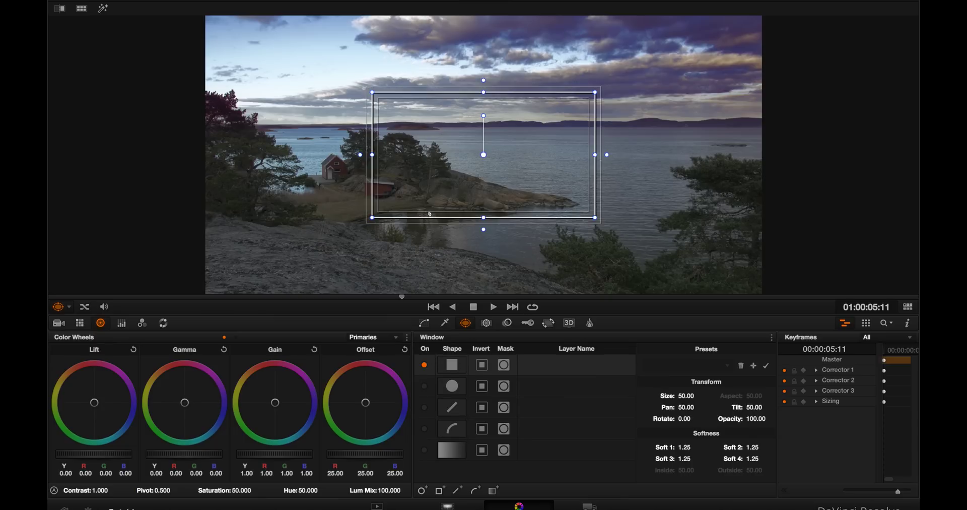
{"action": "scroll", "coordinate": [429, 214], "scroll_direction": "up", "scroll_amount": 2}
{"action": "scroll", "coordinate": [428, 212], "scroll_direction": "down", "scroll_amount": 5}
{"action": "left_click_drag", "start_coordinate": [406, 198], "coordinate": [258, 274]}
{"action": "left_click_drag", "start_coordinate": [405, 111], "coordinate": [279, 131]}
{"action": "left_click_drag", "start_coordinate": [561, 110], "coordinate": [736, 129]}
{"action": "left_click_drag", "start_coordinate": [562, 199], "coordinate": [725, 285]}
{"action": "scroll", "coordinate": [452, 221], "scroll_direction": "up", "scroll_amount": 3}
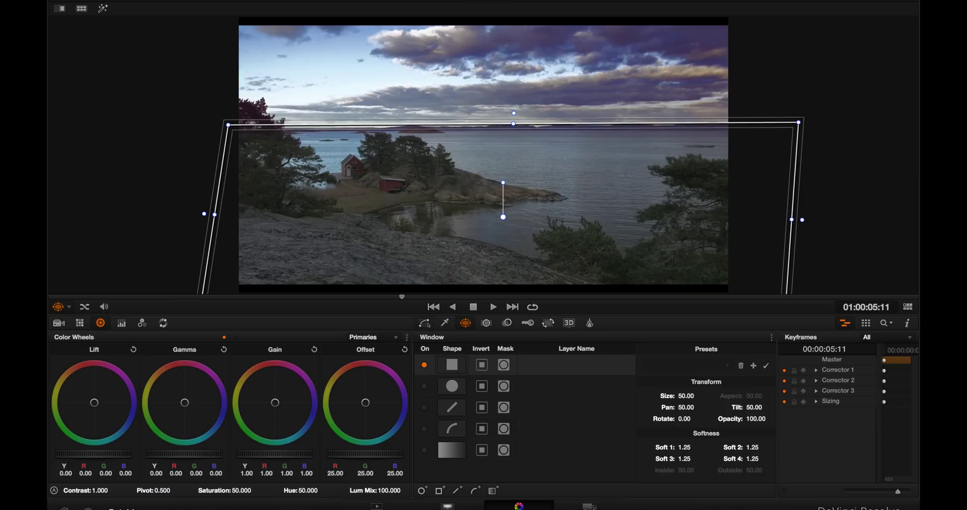
Shape node 03's luminance curve with darker shadows and lifted midtones and highlights, and set the saturation to 69.6.
{"action": "left_click", "coordinate": [425, 323]}
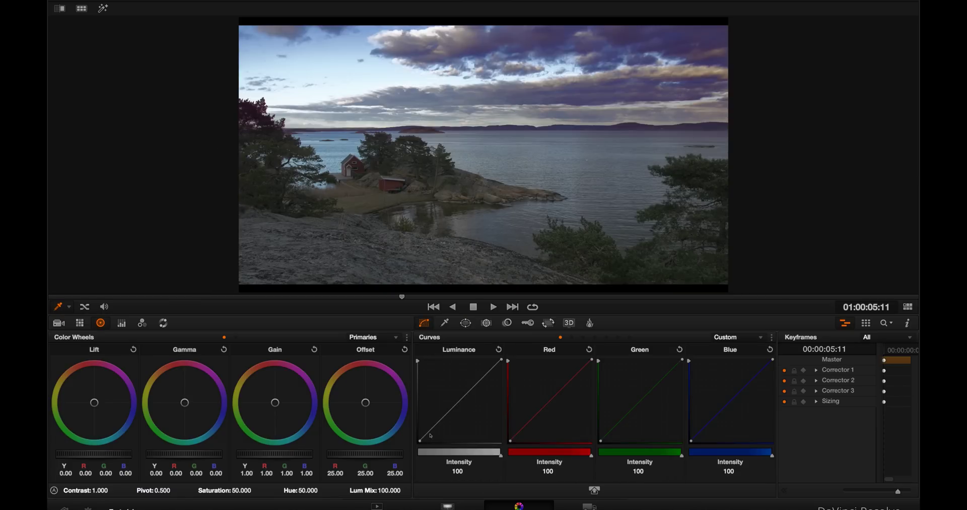
{"action": "left_click_drag", "start_coordinate": [432, 428], "coordinate": [433, 435]}
{"action": "left_click_drag", "start_coordinate": [486, 374], "coordinate": [486, 371]}
{"action": "mouse_move", "coordinate": [452, 411]}
{"action": "left_mouse_down"}
{"action": "mouse_move", "coordinate": [452, 401]}
{"action": "mouse_move", "coordinate": [452, 414]}
{"action": "left_mouse_up"}
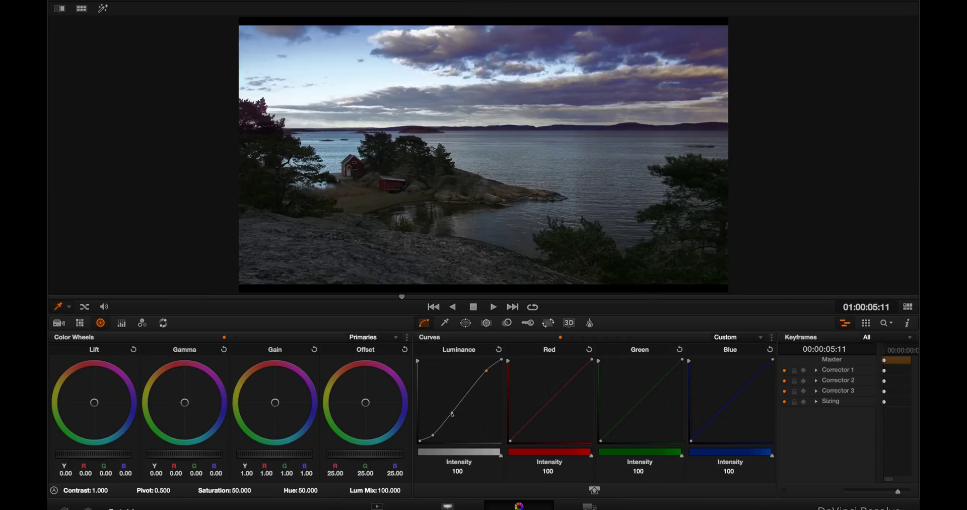
{"action": "left_click_drag", "start_coordinate": [486, 371], "coordinate": [477, 368]}
{"action": "left_click_drag", "start_coordinate": [452, 413], "coordinate": [438, 429]}
{"action": "left_click", "coordinate": [462, 388]}
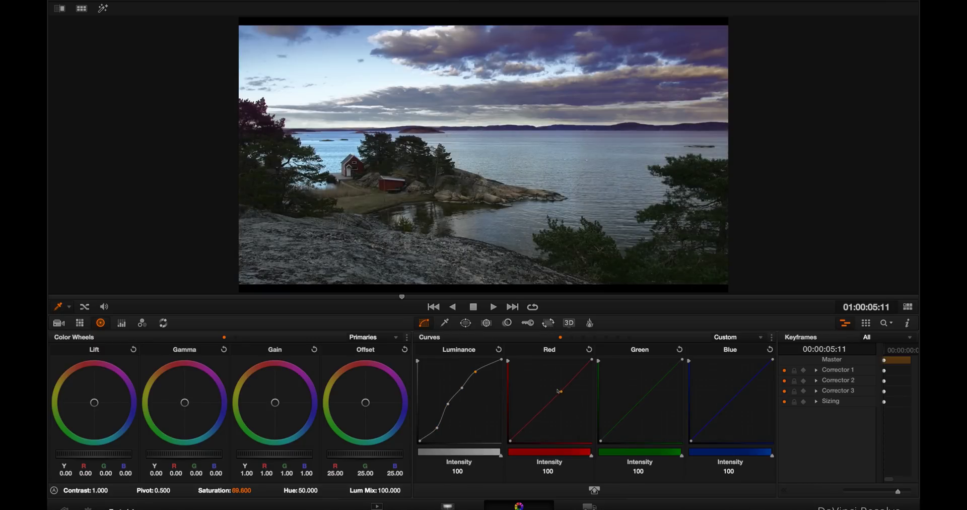
Add upper and lower points to node 03's red curve and adjust them to tune the foreground's warmth.
{"action": "left_click_drag", "start_coordinate": [558, 390], "coordinate": [567, 385]}
{"action": "left_click_drag", "start_coordinate": [538, 415], "coordinate": [543, 416]}
{"action": "left_click_drag", "start_coordinate": [568, 384], "coordinate": [559, 384]}
{"action": "left_click_drag", "start_coordinate": [543, 415], "coordinate": [539, 413]}
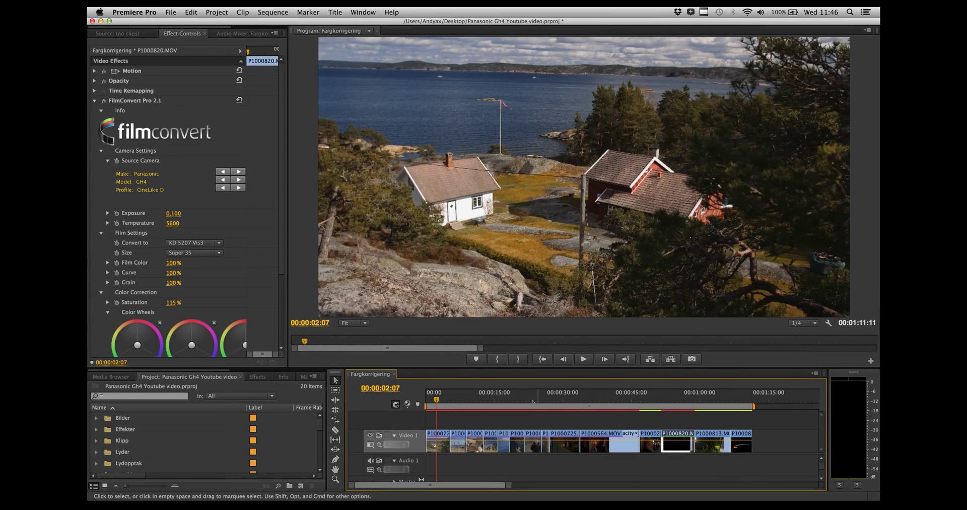
In Premiere Pro, create a 4096 × 2160 black video at 24 fps and place it on Video 2 over the whole sequence.
{"action": "right_click", "coordinate": [222, 427]}
{"action": "mouse_move", "coordinate": [251, 453]}
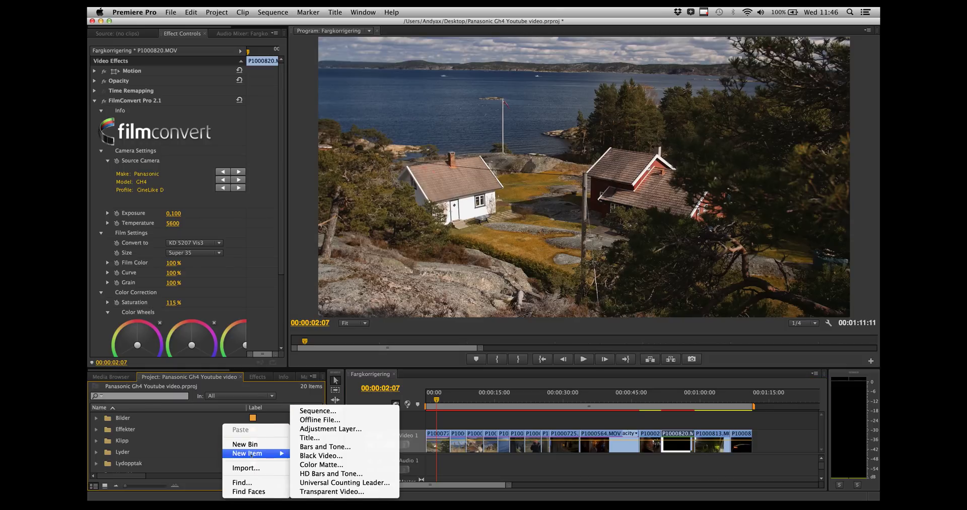
{"action": "left_click", "coordinate": [343, 455]}
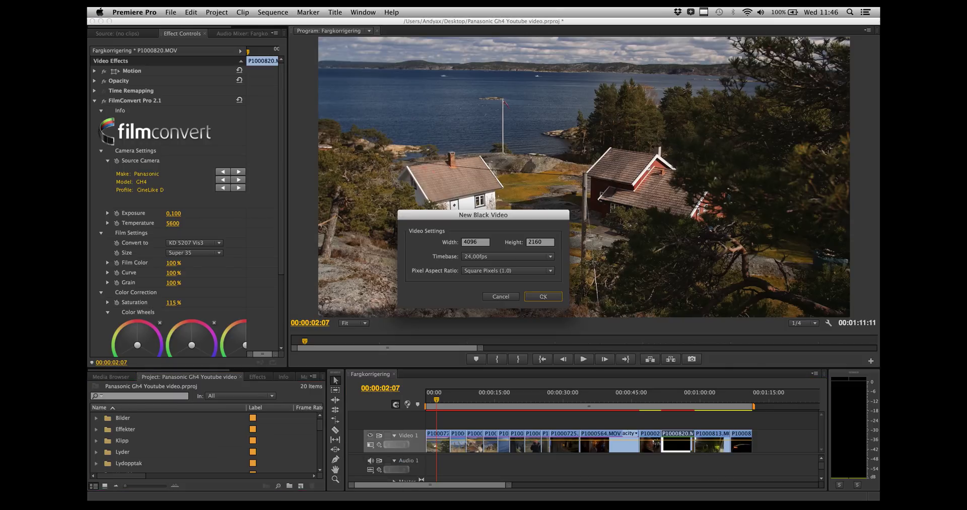
{"action": "key", "text": "Return"}
{"action": "left_click_drag", "start_coordinate": [130, 429], "coordinate": [434, 423]}
{"action": "left_click", "coordinate": [434, 403]}
Apply the Crop effect to the black video and set its Bottom crop to 87%.
{"action": "left_click", "coordinate": [257, 376]}
{"action": "left_click", "coordinate": [139, 387]}
{"action": "type", "text": "crop"}
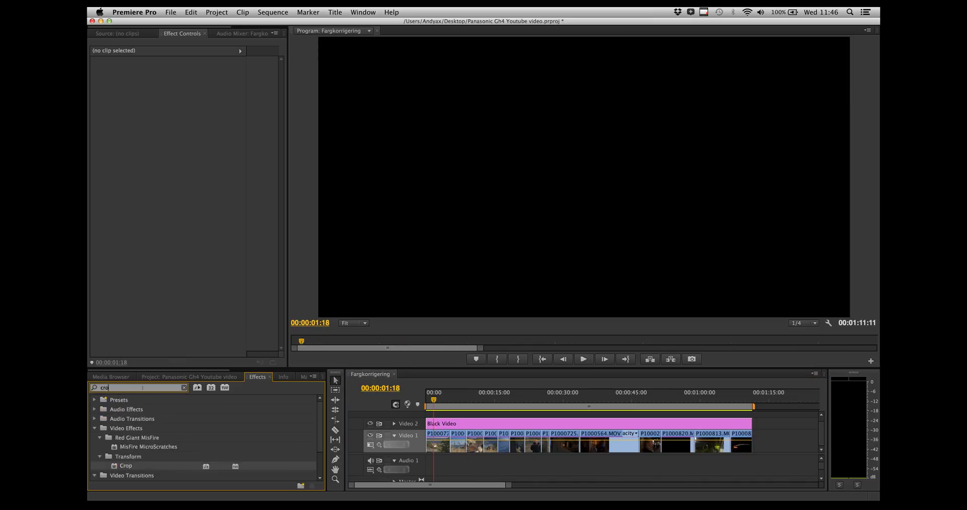
{"action": "left_click_drag", "start_coordinate": [126, 446], "coordinate": [443, 423]}
{"action": "left_click", "coordinate": [173, 141]}
{"action": "type", "text": "87"}
{"action": "key", "text": "Return"}
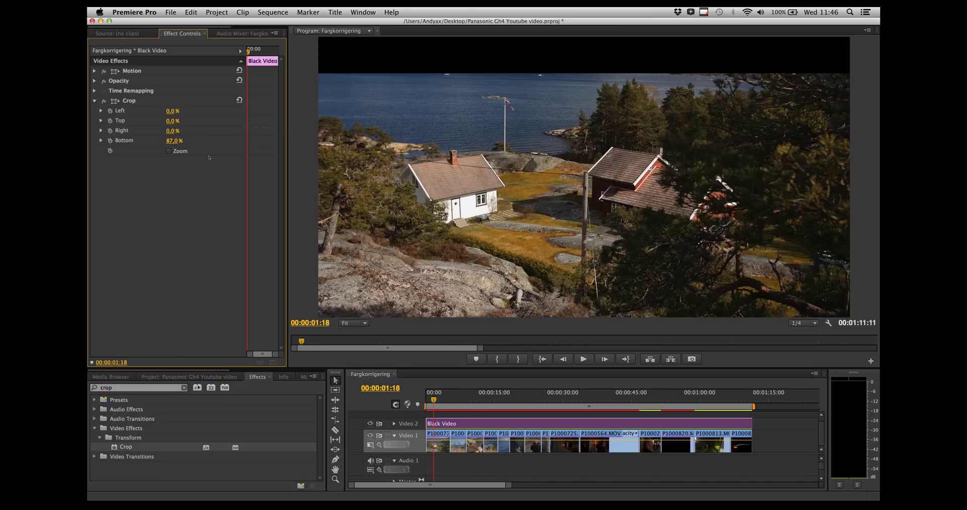
Copy the cropped black video, move the original up to Video 3 and paste the copy on Video 2 at 00:00:00:00.
{"action": "right_click", "coordinate": [446, 423]}
{"action": "left_click", "coordinate": [472, 219]}
{"action": "left_click_drag", "start_coordinate": [434, 400], "coordinate": [425, 399]}
{"action": "left_click_drag", "start_coordinate": [434, 423], "coordinate": [431, 412]}
{"action": "left_click", "coordinate": [408, 423]}
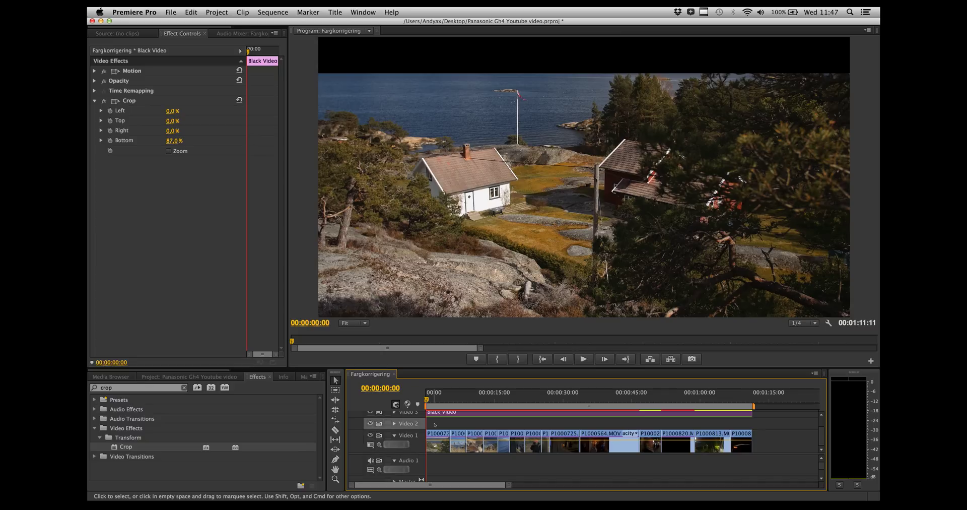
{"action": "key", "text": "super+v"}
Open the Bottom crop value of the black video copy on Video 2 for editing.
{"action": "left_click", "coordinate": [434, 399]}
{"action": "left_click", "coordinate": [435, 423]}
{"action": "left_click", "coordinate": [174, 140]}
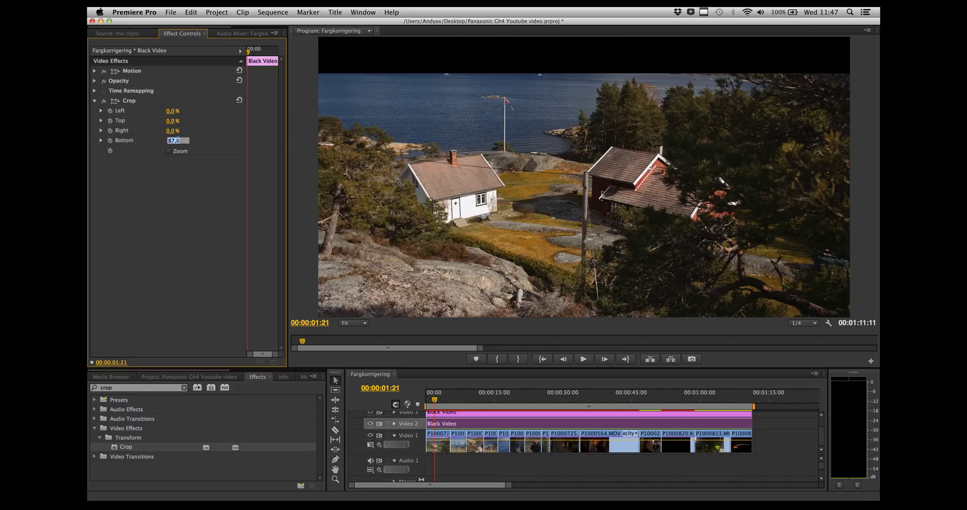